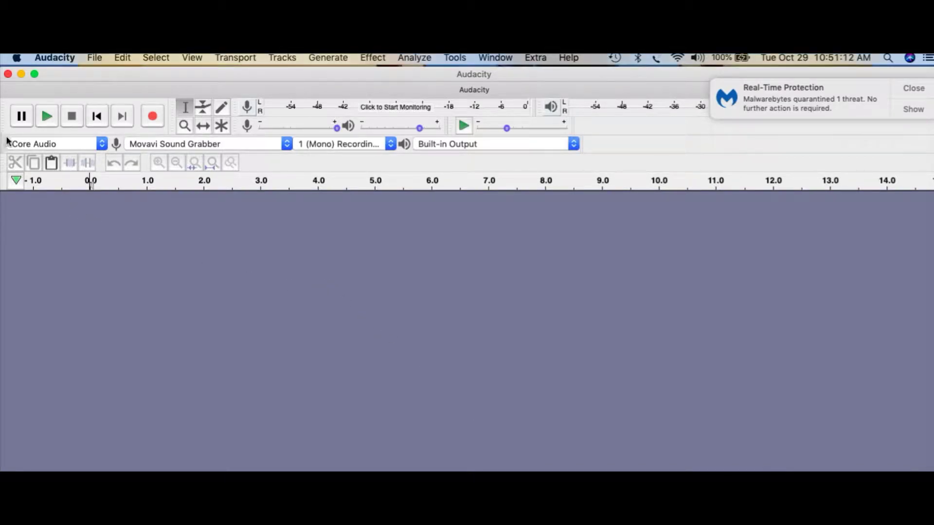
Step: Open CatCon15.wav from the Production folder
{"action": "left_click", "coordinate": [96, 59]}
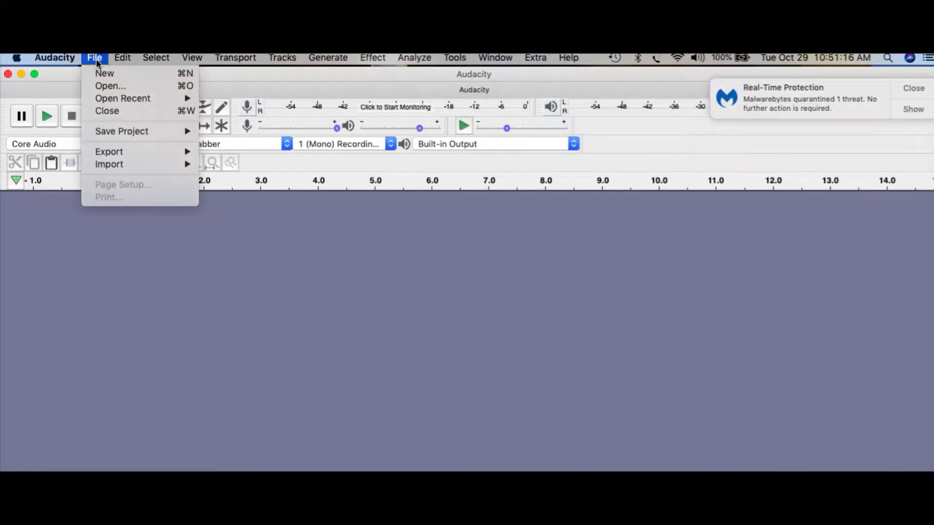
{"action": "left_click", "coordinate": [102, 87]}
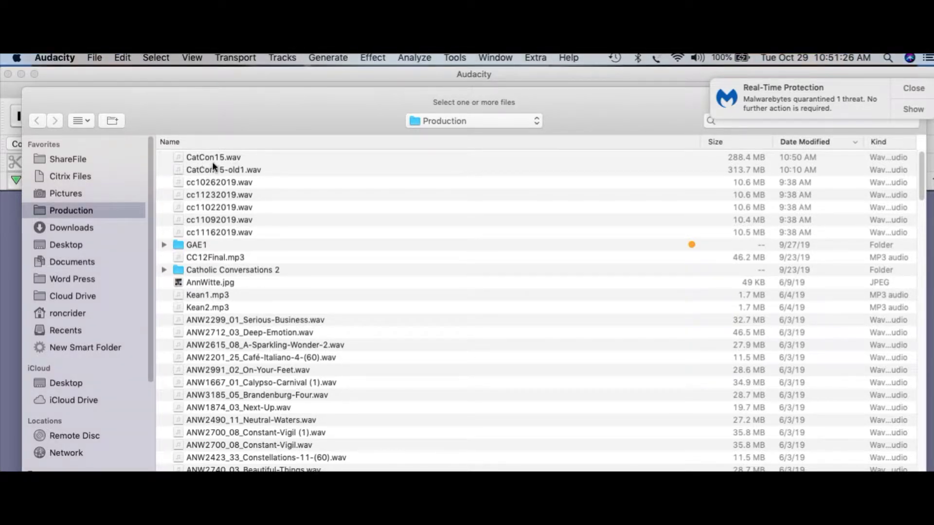
{"action": "left_click", "coordinate": [225, 158]}
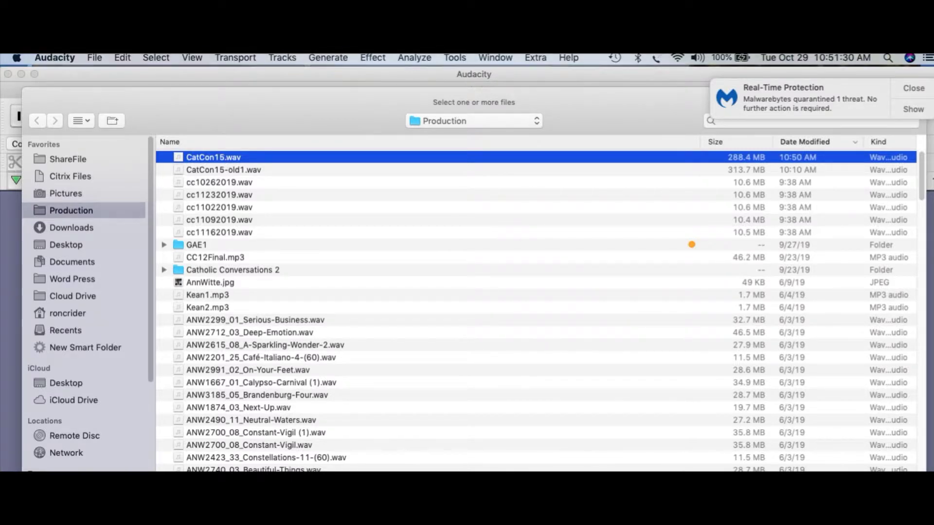
{"action": "key", "text": "Return"}
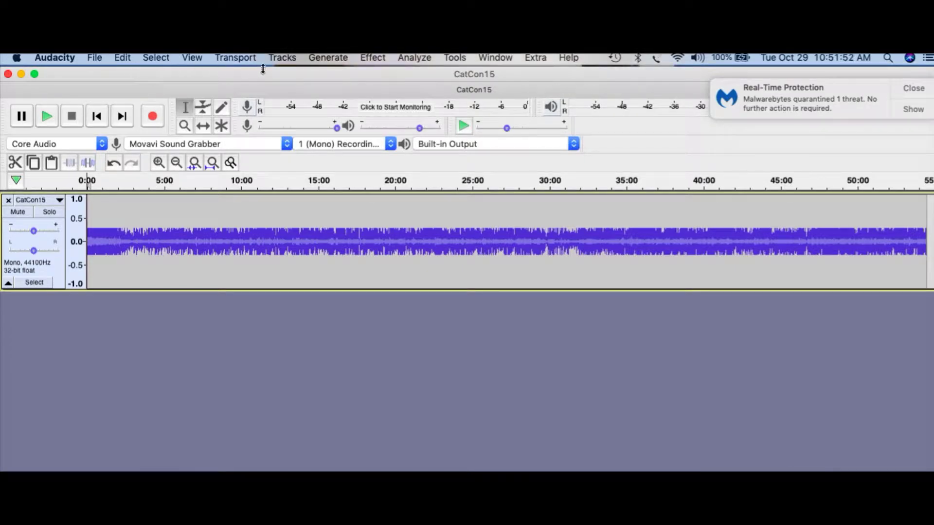
{"action": "left_click", "coordinate": [372, 57]}
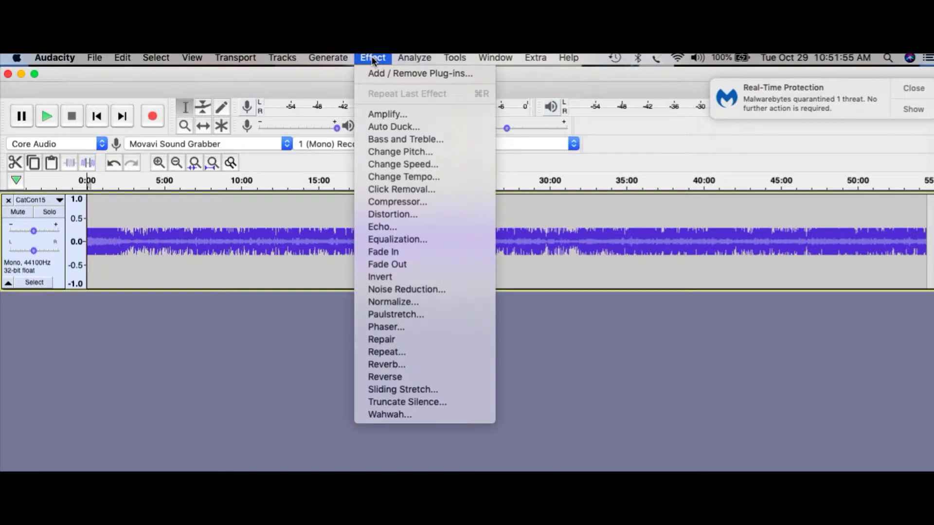
{"action": "left_click", "coordinate": [395, 115]}
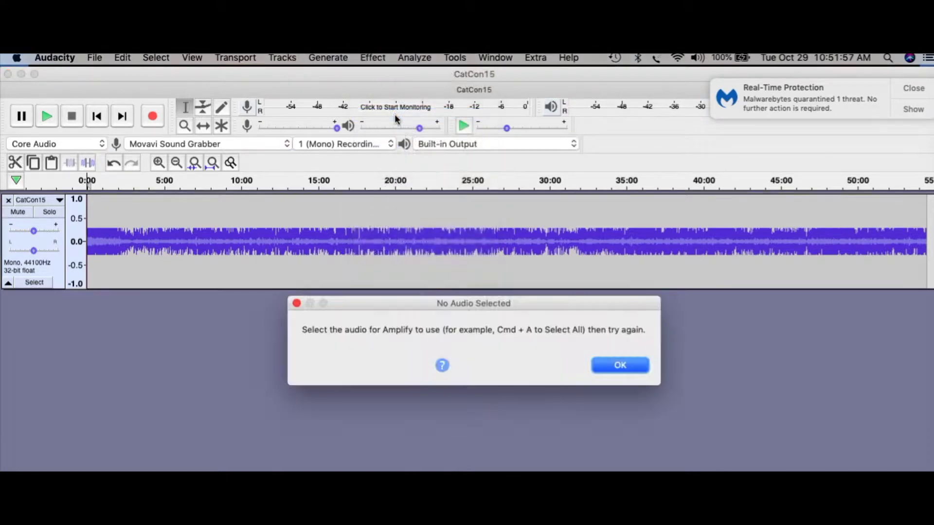
{"action": "left_click", "coordinate": [618, 373]}
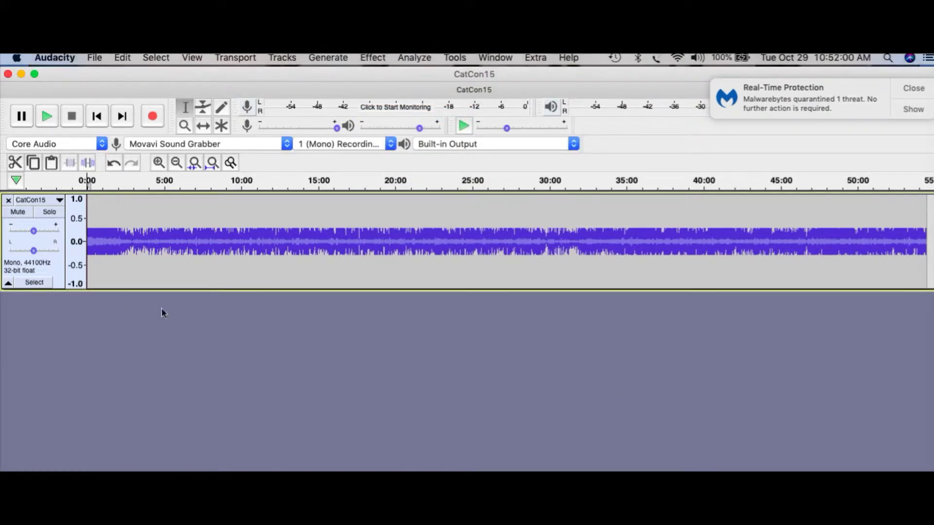
Step: Enlarge the CatCon15 track's height, select the whole track and amplify it by 11.147 dB to a 0.0 dB peak
{"action": "left_click_drag", "start_coordinate": [152, 290], "coordinate": [144, 383]}
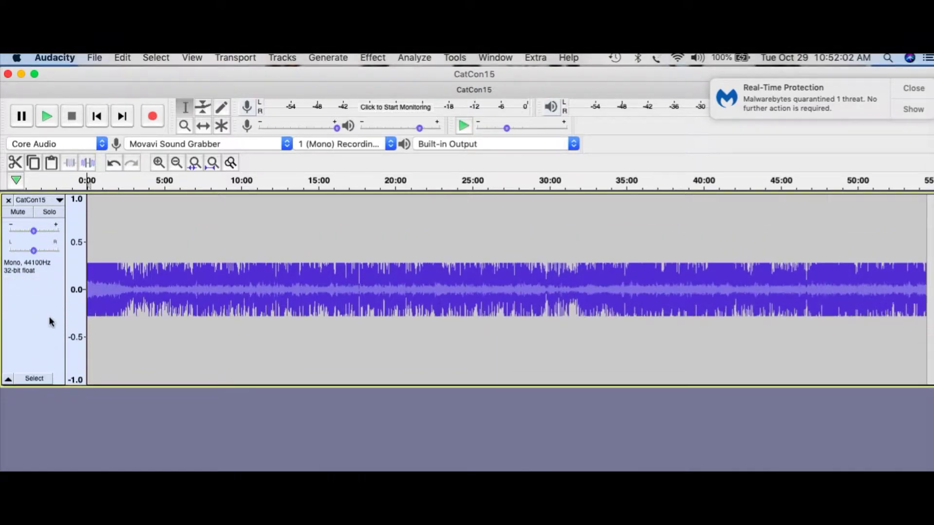
{"action": "left_click", "coordinate": [31, 317]}
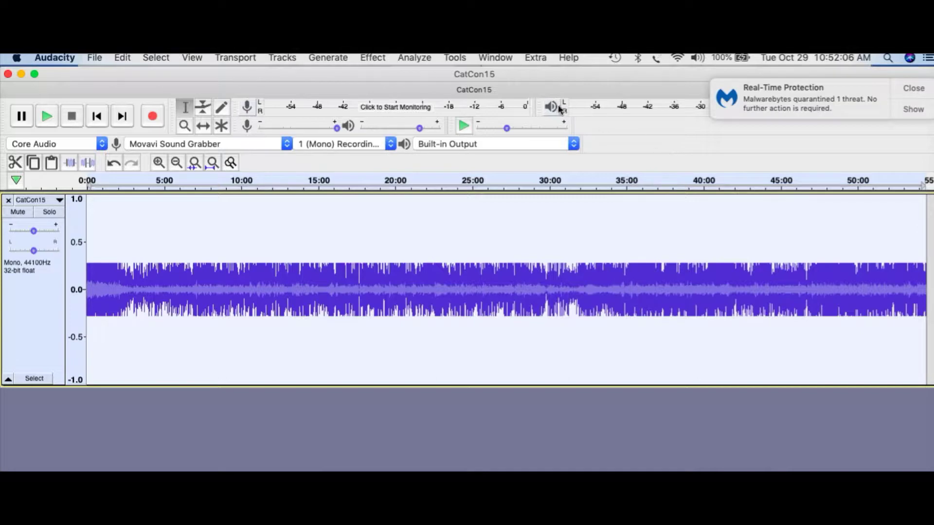
{"action": "left_click", "coordinate": [374, 58]}
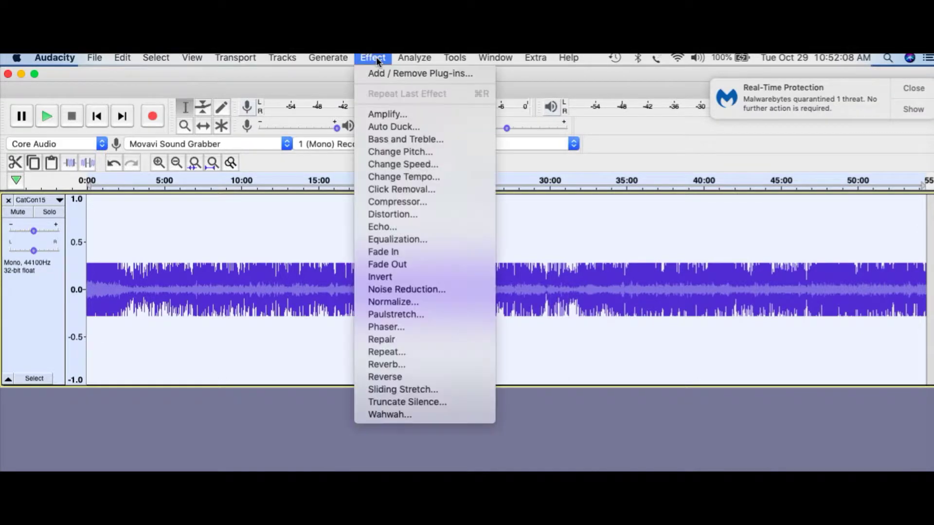
{"action": "left_click", "coordinate": [386, 113]}
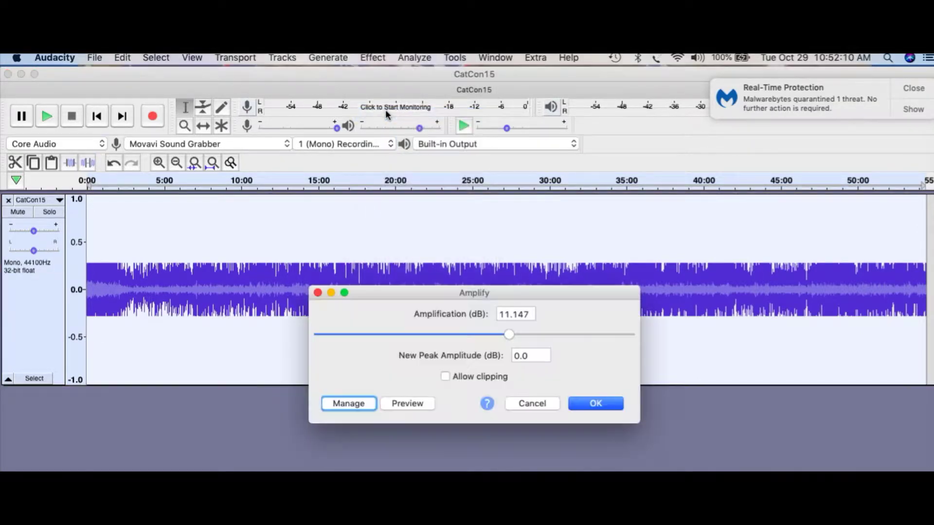
{"action": "left_click", "coordinate": [593, 408]}
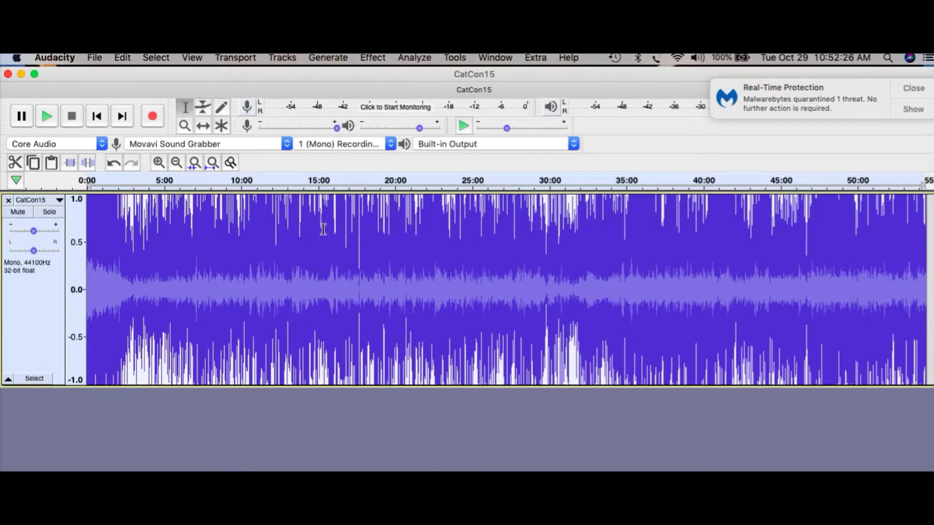
Step: Examine the amplified CatCon15 waveform up close around its middle and across its full length
{"action": "left_click", "coordinate": [159, 163]}
{"action": "left_click", "coordinate": [158, 163]}
{"action": "left_click", "coordinate": [159, 163]}
{"action": "left_click", "coordinate": [159, 163]}
{"action": "left_click", "coordinate": [159, 163]}
{"action": "left_click", "coordinate": [159, 163]}
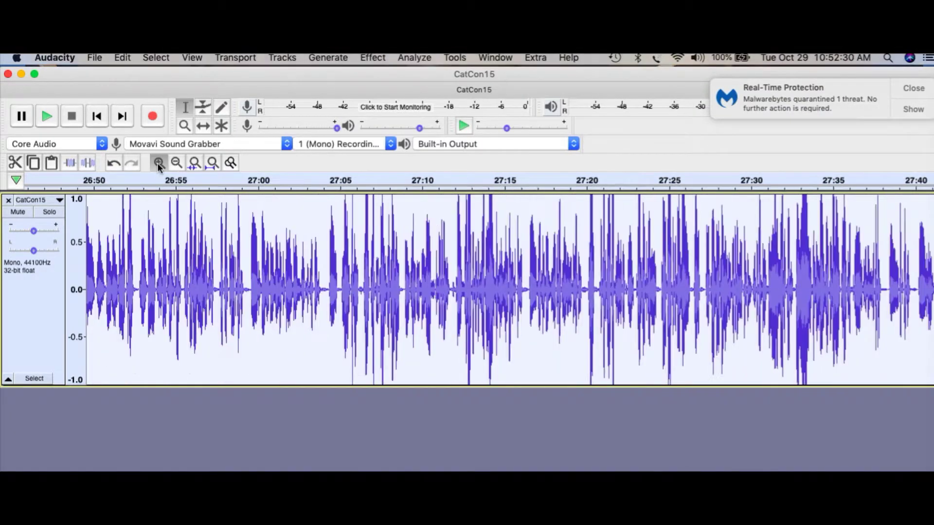
{"action": "left_click", "coordinate": [159, 163]}
{"action": "left_click", "coordinate": [158, 163]}
{"action": "left_click", "coordinate": [159, 163]}
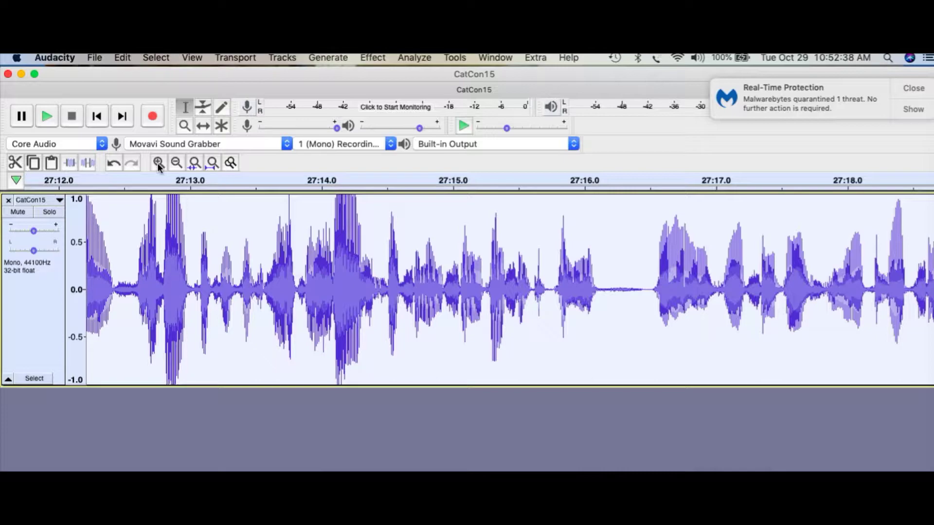
{"action": "left_click", "coordinate": [176, 163]}
{"action": "left_click", "coordinate": [176, 163]}
{"action": "left_click", "coordinate": [176, 163]}
{"action": "left_click", "coordinate": [176, 162]}
{"action": "left_click", "coordinate": [176, 163]}
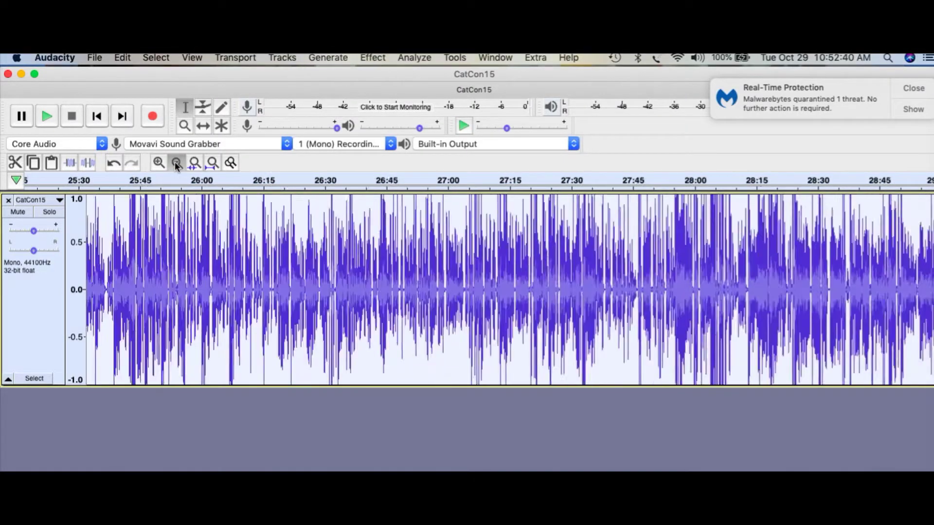
{"action": "left_click", "coordinate": [176, 164]}
{"action": "left_click", "coordinate": [176, 164]}
{"action": "left_click", "coordinate": [176, 163]}
{"action": "left_click", "coordinate": [176, 164]}
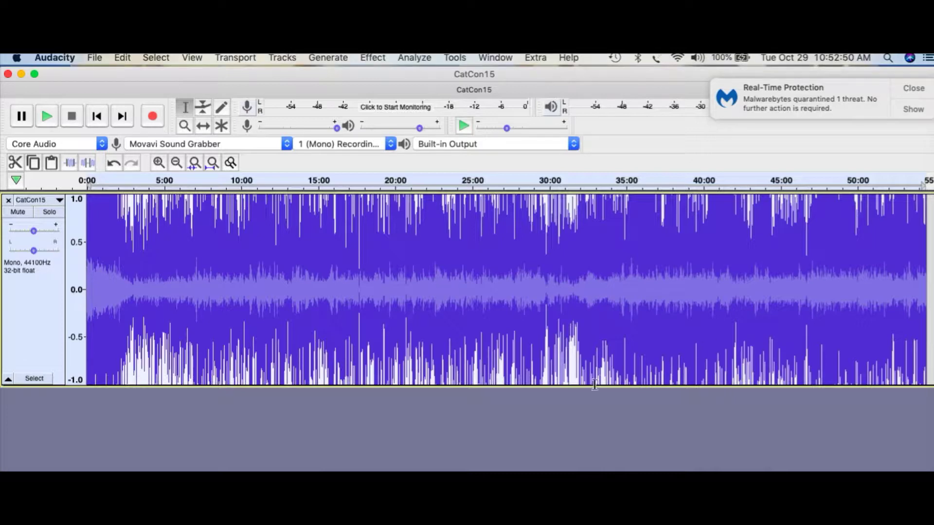
Step: Shrink the CatCon15 track's height and replace the full-track selection with a cursor at the end of the audio
{"action": "left_click_drag", "start_coordinate": [589, 387], "coordinate": [582, 284]}
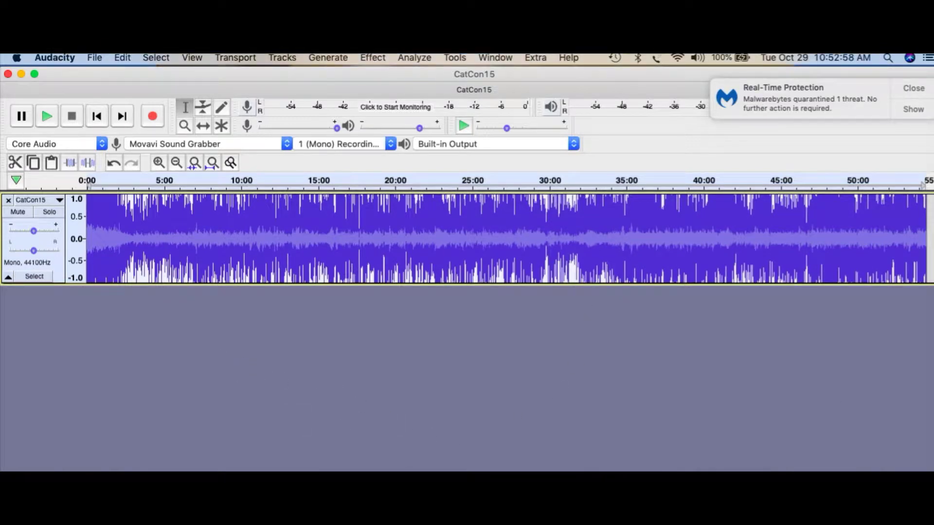
{"action": "left_click", "coordinate": [927, 246]}
{"action": "left_click_drag", "start_coordinate": [927, 246], "coordinate": [923, 249]}
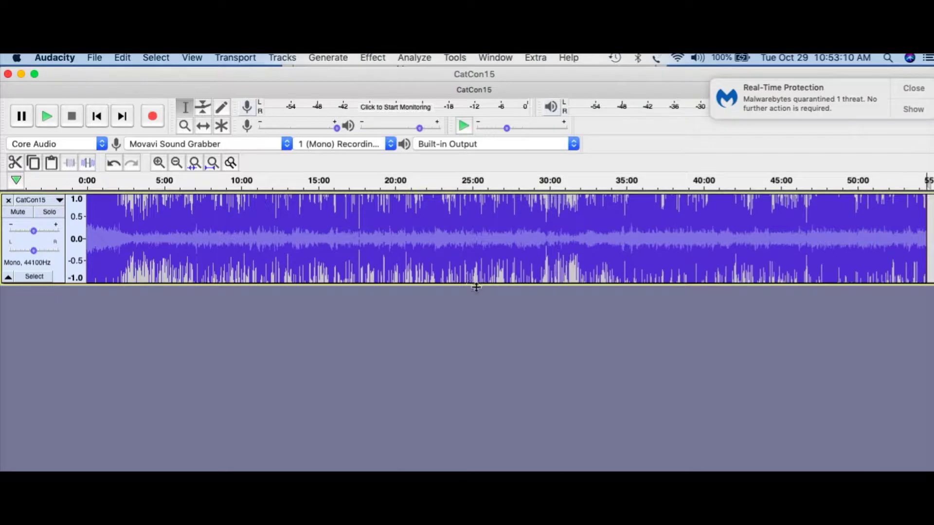
{"action": "left_click_drag", "start_coordinate": [475, 286], "coordinate": [473, 255]}
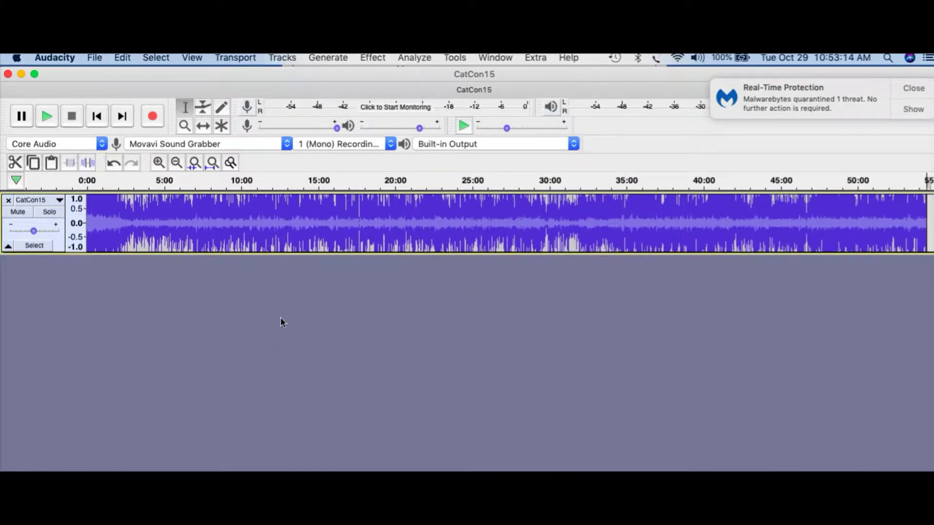
Step: Import CatConvOpen.wav from the Production folder as a second audio track
{"action": "left_click", "coordinate": [97, 59]}
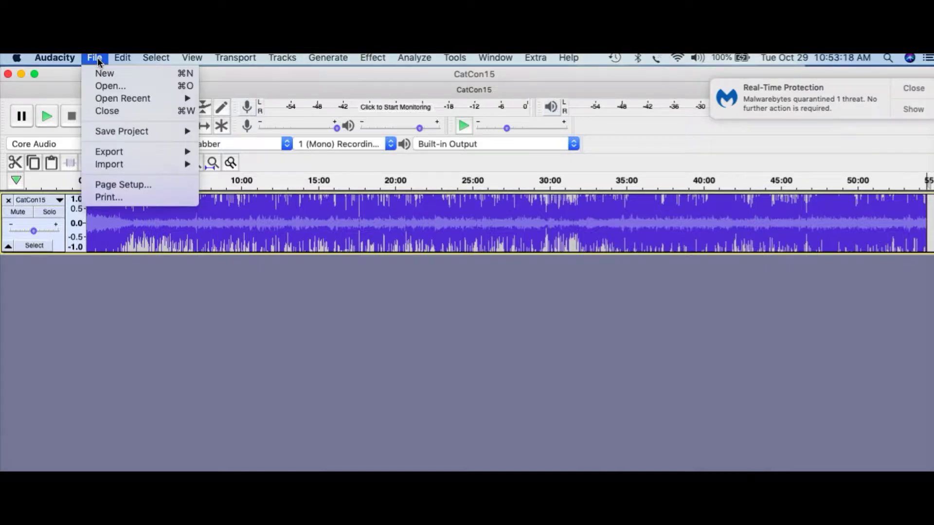
{"action": "mouse_move", "coordinate": [123, 163]}
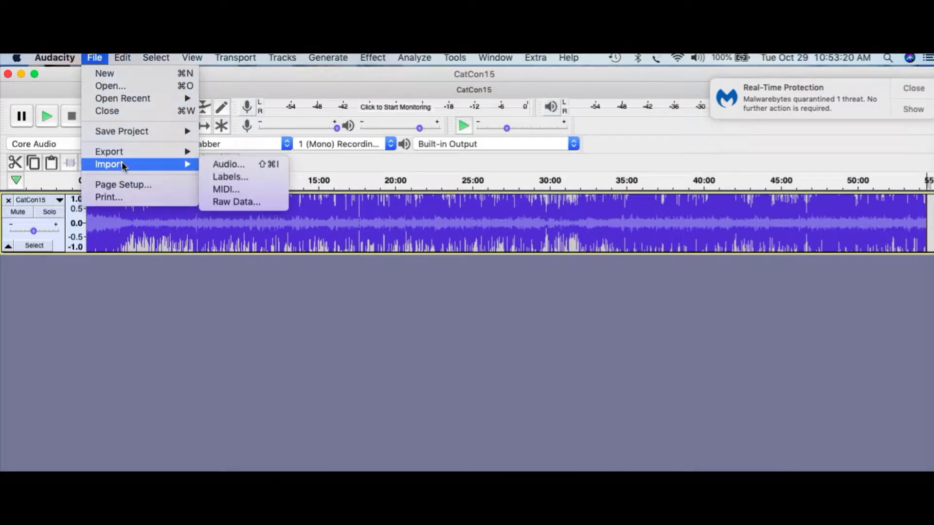
{"action": "left_click", "coordinate": [228, 164]}
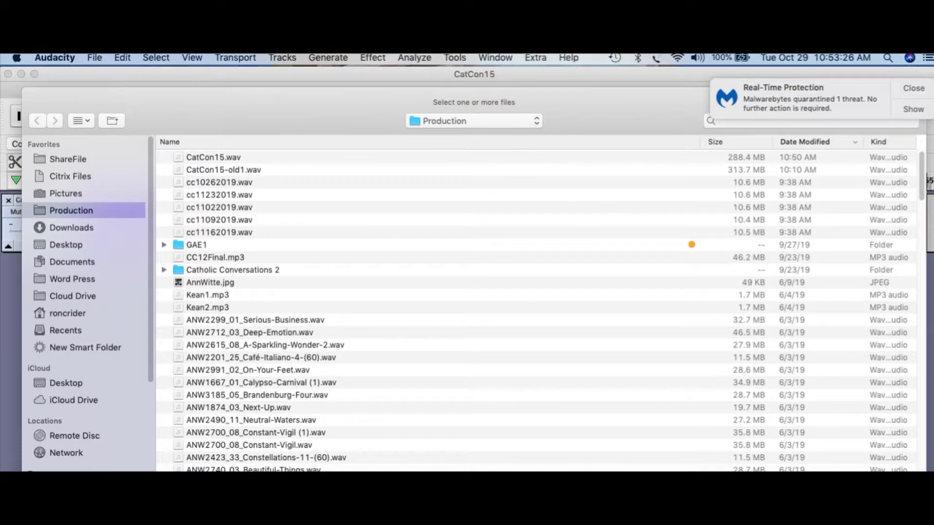
{"action": "scroll", "coordinate": [927, 405], "scroll_direction": "down", "scroll_amount": 15}
{"action": "scroll", "coordinate": [929, 405], "scroll_direction": "down", "scroll_amount": 15}
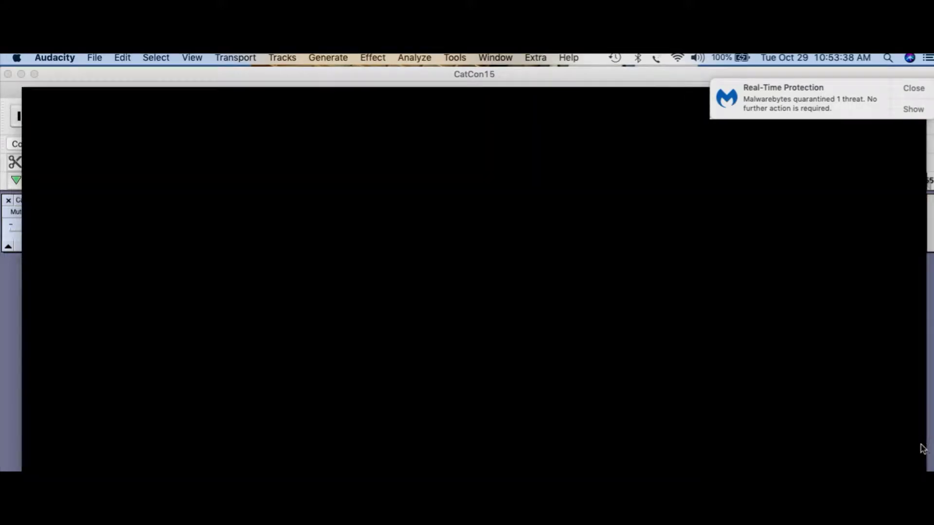
{"action": "scroll", "coordinate": [925, 436], "scroll_direction": "up", "scroll_amount": 5}
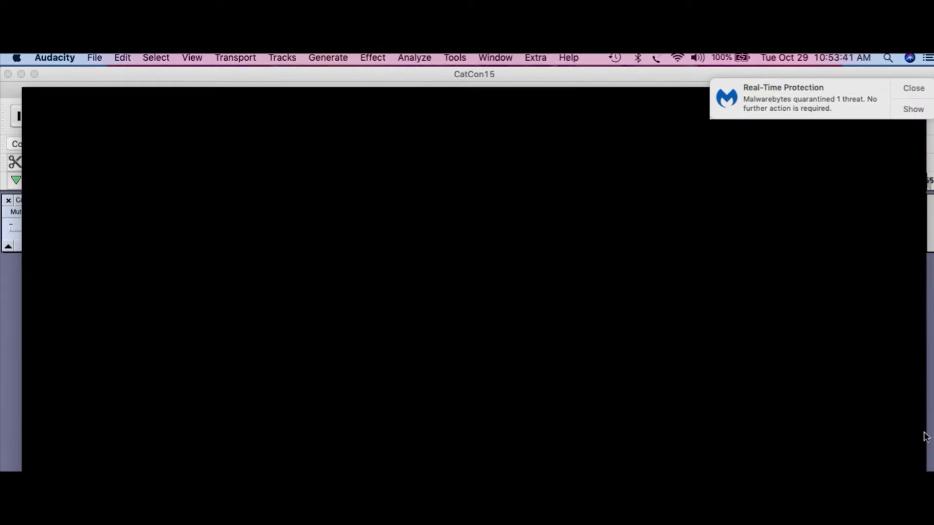
{"action": "left_click_drag", "start_coordinate": [925, 436], "coordinate": [930, 252]}
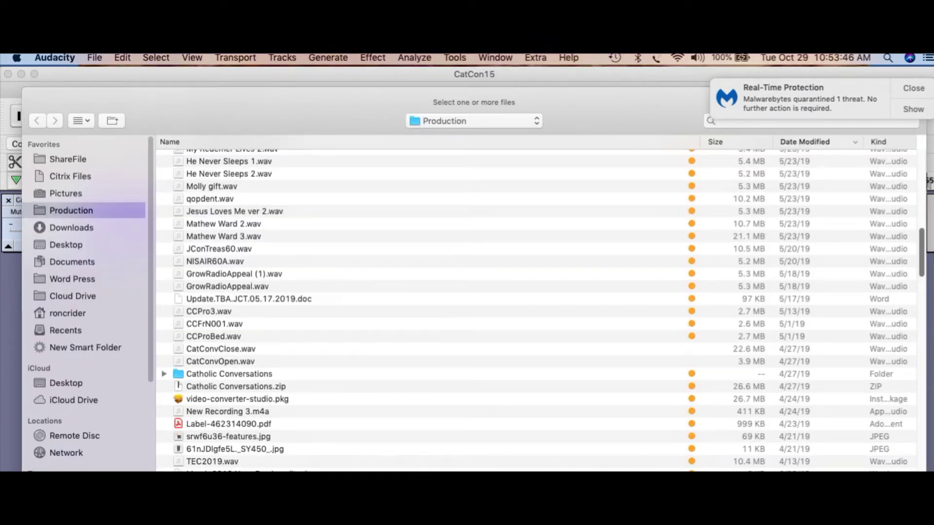
{"action": "scroll", "coordinate": [535, 311], "scroll_direction": "down", "scroll_amount": 1}
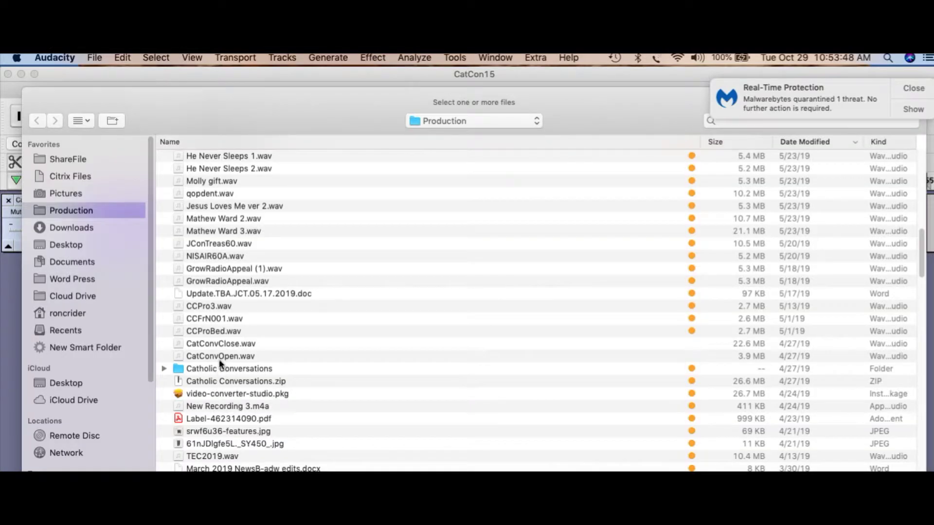
{"action": "left_click", "coordinate": [237, 357]}
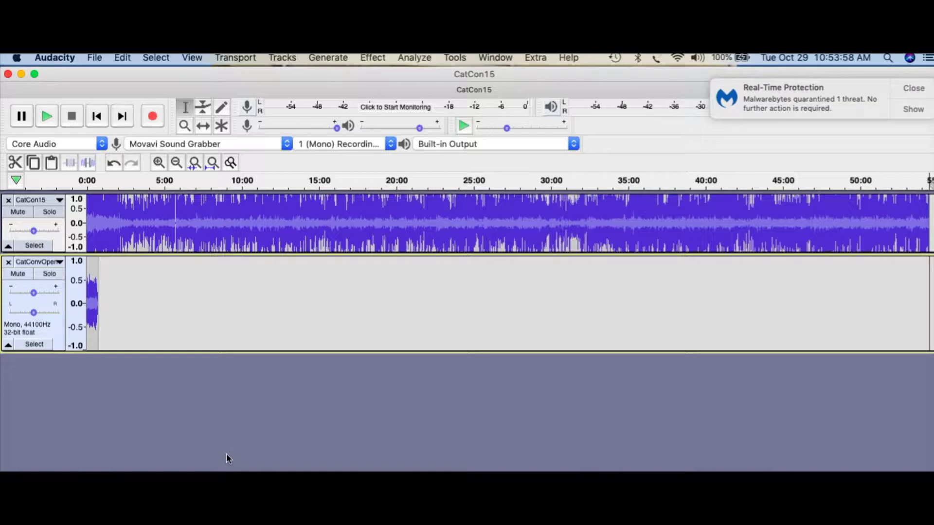
Step: Shift the CatCon15 clip later with the Time Shift tool so it starts at about 9 seconds over the opening music
{"action": "left_click", "coordinate": [159, 164]}
{"action": "left_click", "coordinate": [158, 164]}
{"action": "left_click", "coordinate": [158, 163]}
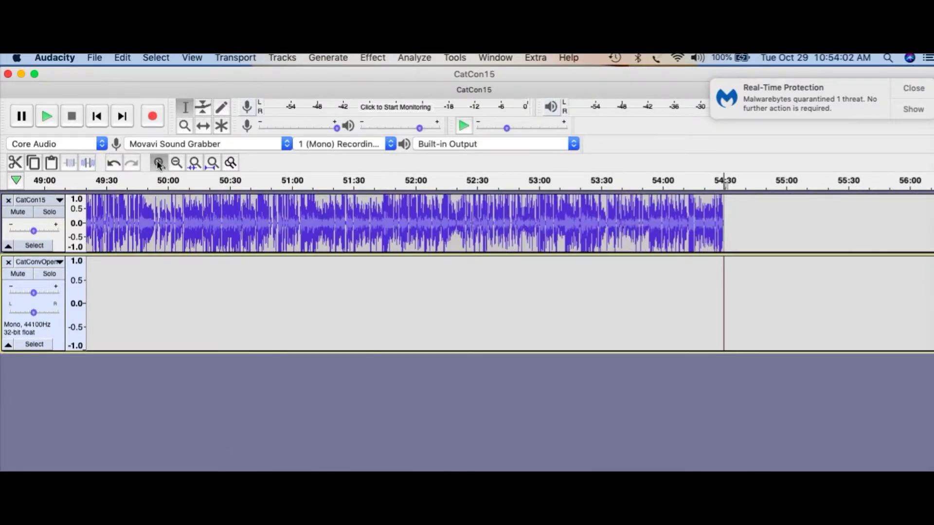
{"action": "left_click", "coordinate": [158, 164]}
{"action": "left_click", "coordinate": [159, 164]}
{"action": "left_click", "coordinate": [159, 164]}
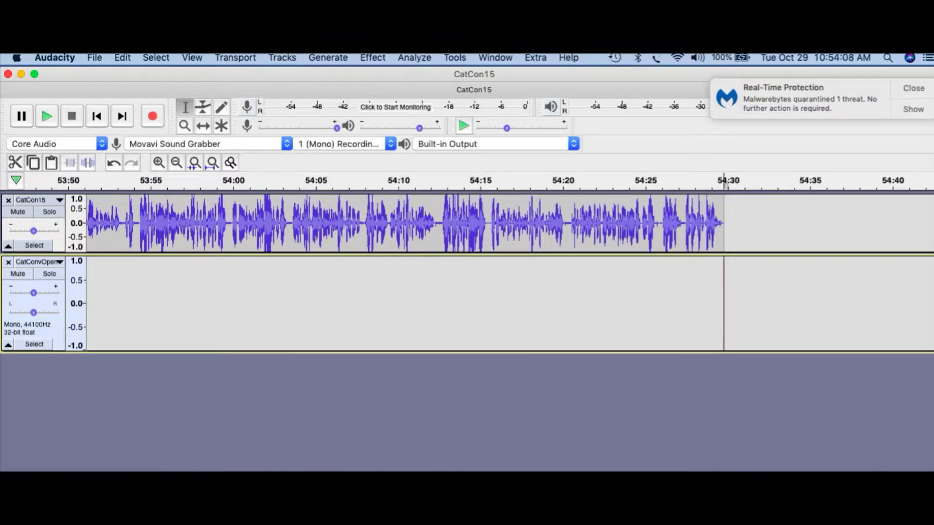
{"action": "scroll", "coordinate": [486, 267], "scroll_direction": "left", "scroll_amount": 20}
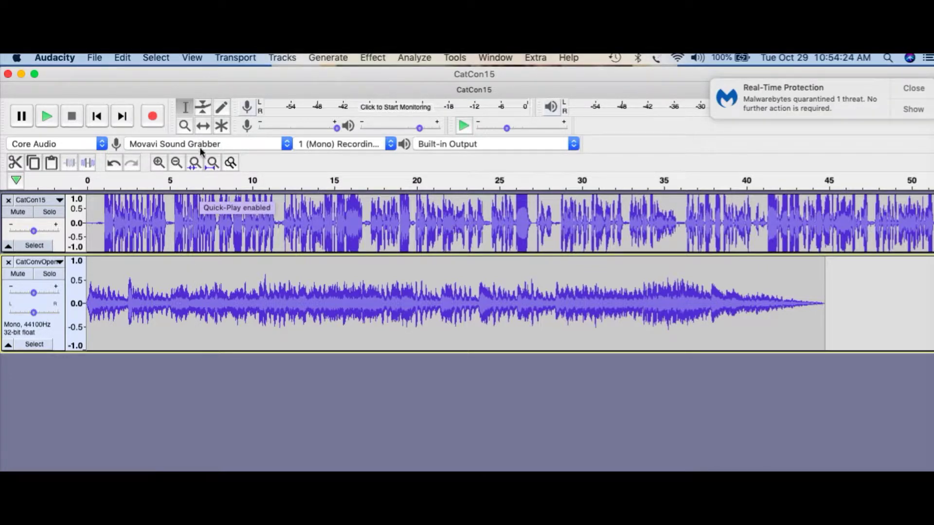
{"action": "left_click", "coordinate": [203, 127]}
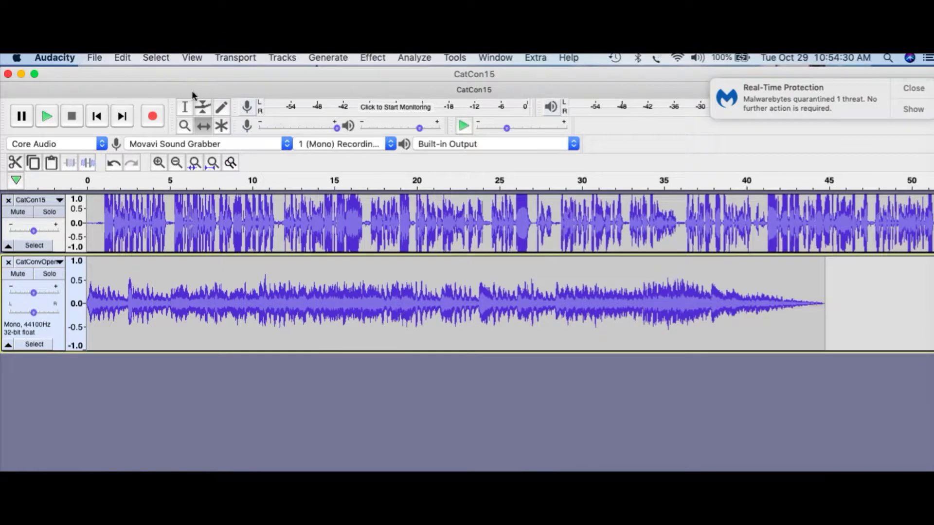
{"action": "left_click_drag", "start_coordinate": [227, 225], "coordinate": [368, 224]}
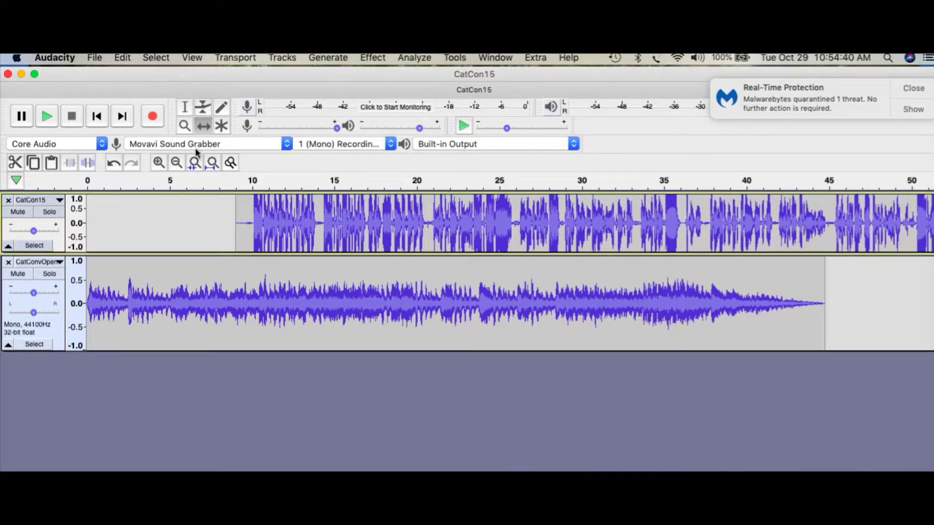
Step: Switch to the Selection tool, select the whole CatConvOpen track and play the mix from the start
{"action": "left_click", "coordinate": [185, 107]}
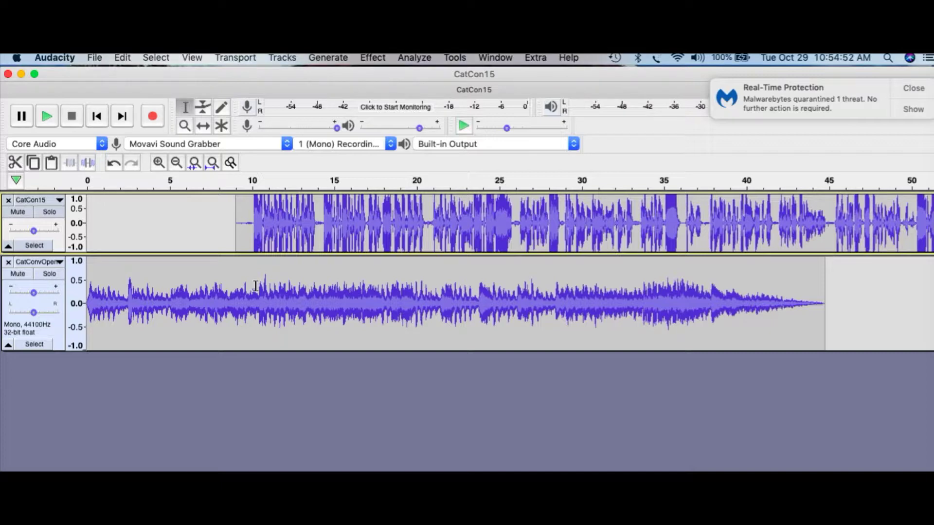
{"action": "left_click", "coordinate": [16, 304]}
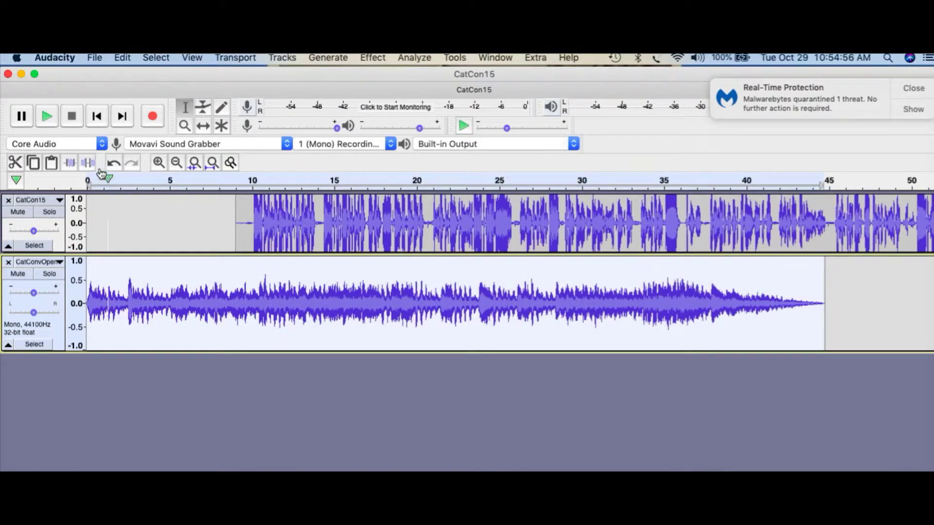
{"action": "left_click", "coordinate": [49, 120]}
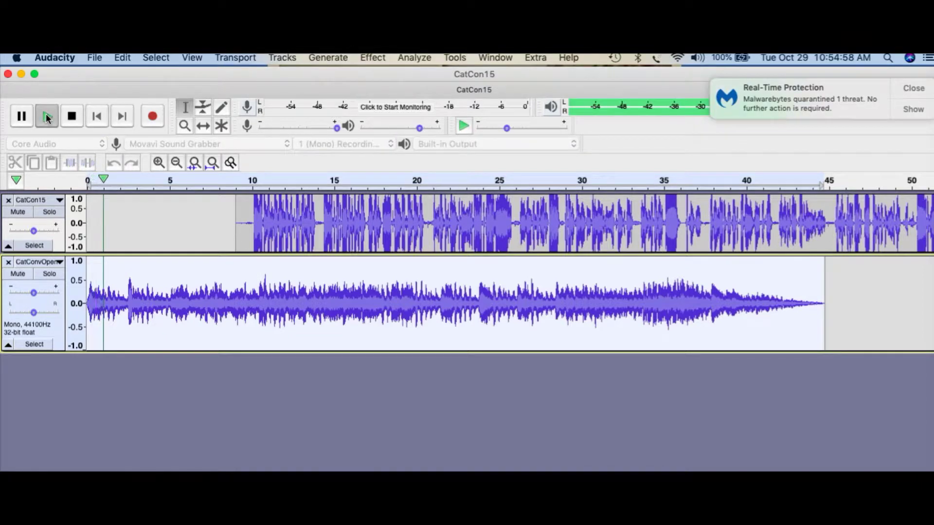
Step: Stop playback and amplify the CatConvOpen music from about 10 seconds to its end by -11.8 dB
{"action": "left_click", "coordinate": [71, 123]}
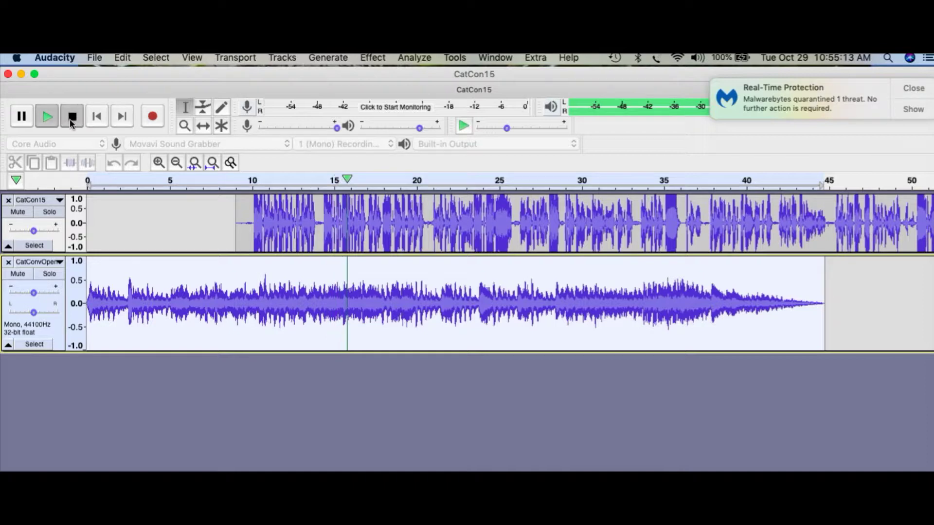
{"action": "left_click", "coordinate": [256, 274]}
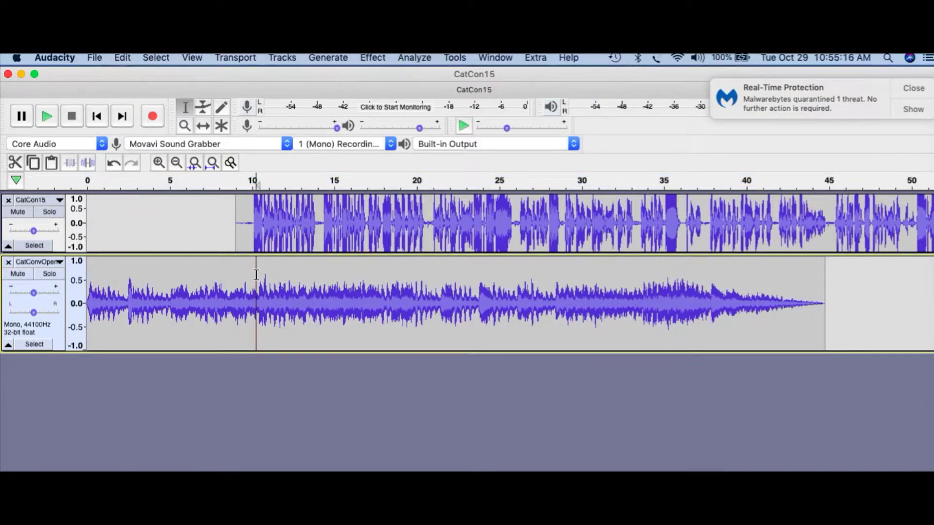
{"action": "left_click_drag", "start_coordinate": [258, 275], "coordinate": [824, 306]}
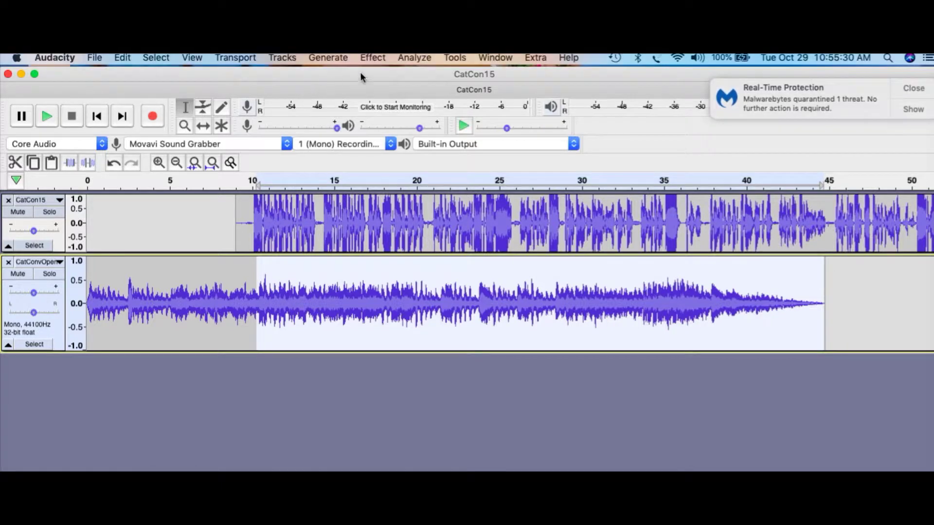
{"action": "left_click", "coordinate": [366, 57]}
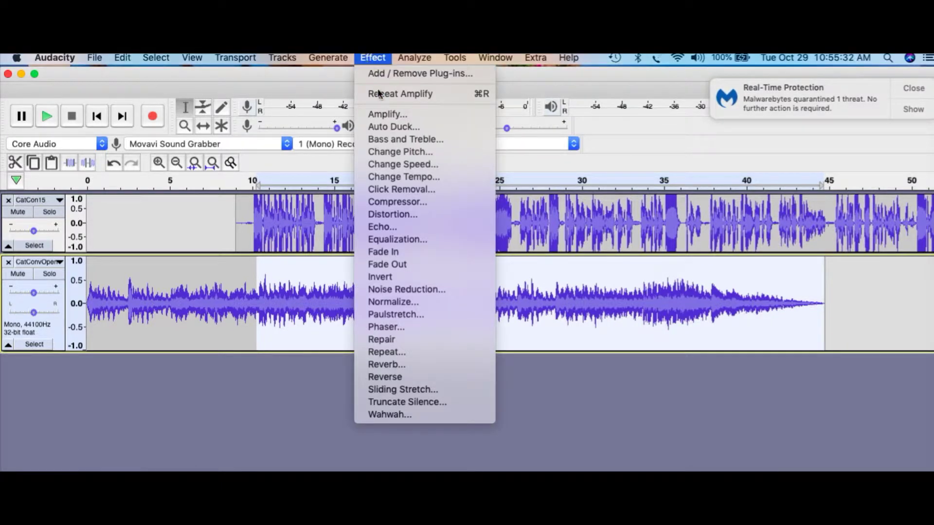
{"action": "left_click", "coordinate": [388, 115]}
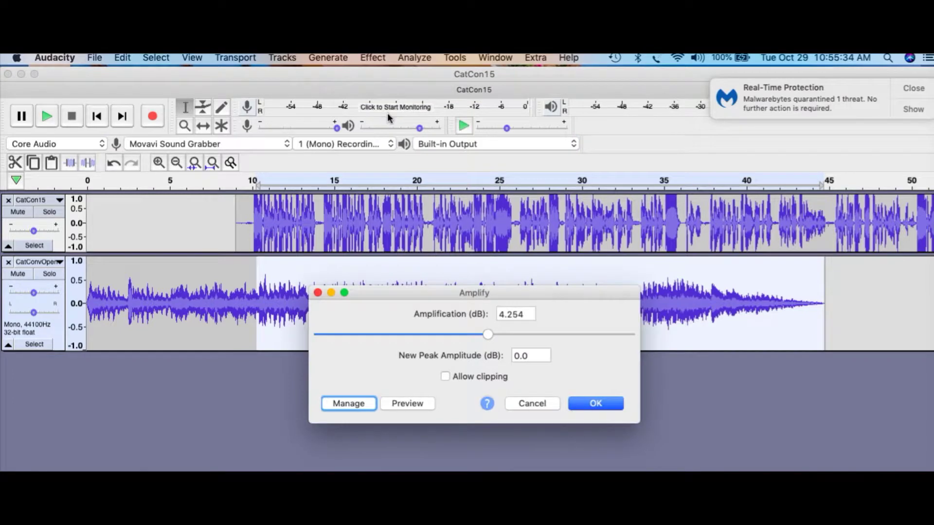
{"action": "left_click_drag", "start_coordinate": [487, 335], "coordinate": [436, 334]}
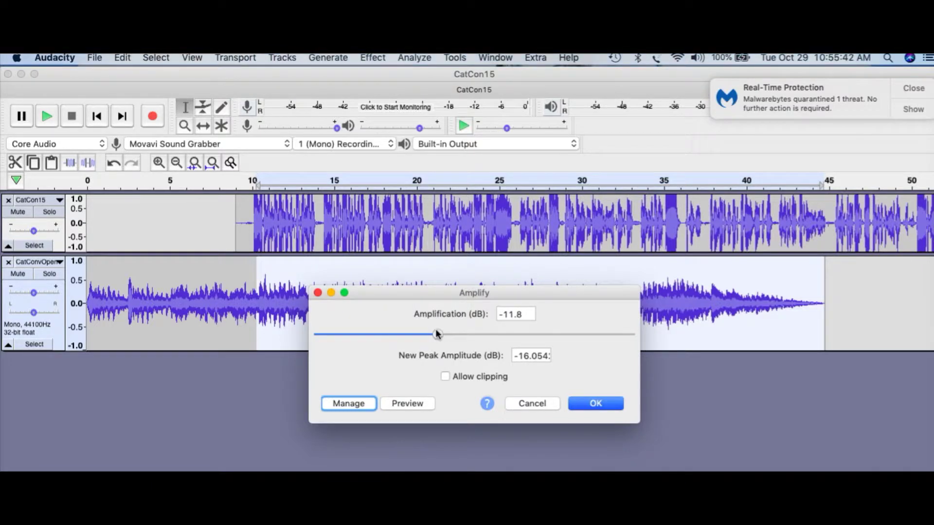
{"action": "left_click", "coordinate": [596, 403]}
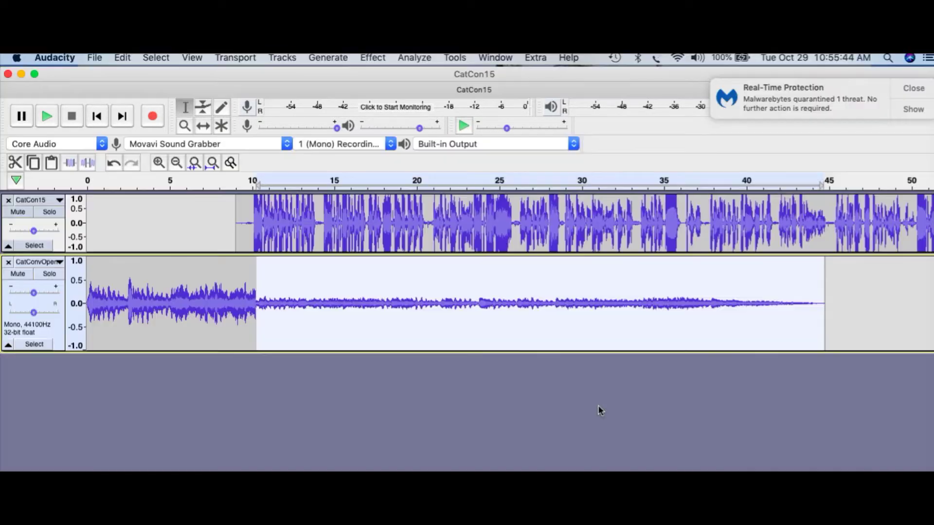
Step: Play the mix from about 8 seconds to check the lowered music under the voice, and stop playback
{"action": "left_click", "coordinate": [215, 298]}
{"action": "left_click", "coordinate": [46, 117]}
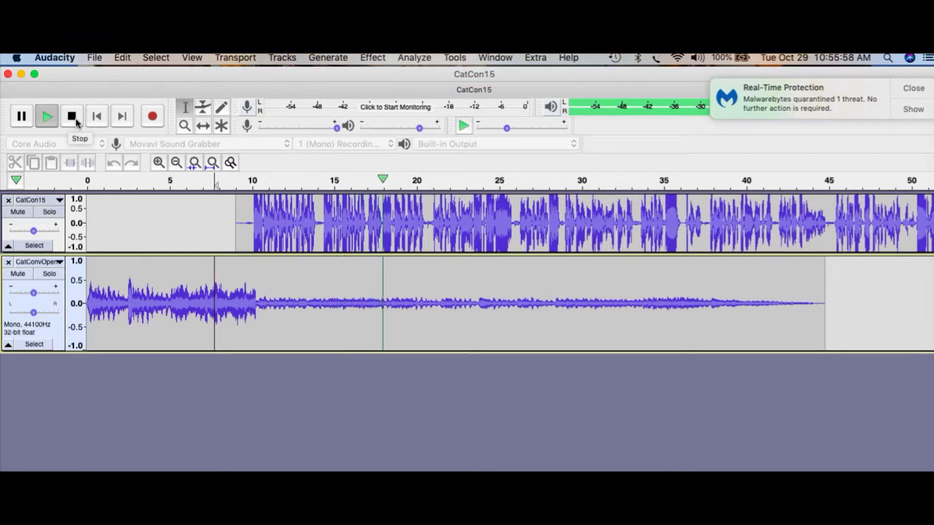
{"action": "left_click", "coordinate": [72, 117]}
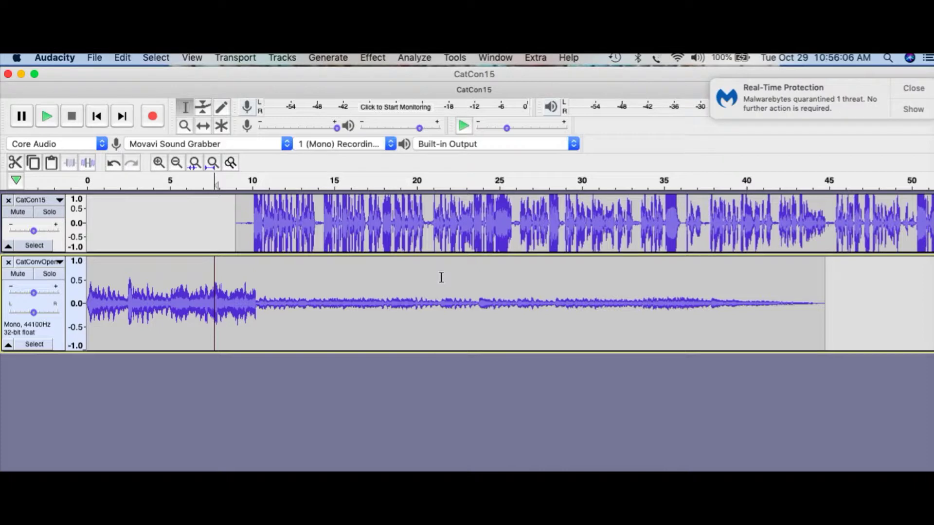
Step: Reduce the heights of the CatCon15 and CatConvOpen tracks and import CatConvClose.wav from the Production folder
{"action": "left_click_drag", "start_coordinate": [447, 257], "coordinate": [441, 221]}
{"action": "left_click_drag", "start_coordinate": [442, 318], "coordinate": [445, 265]}
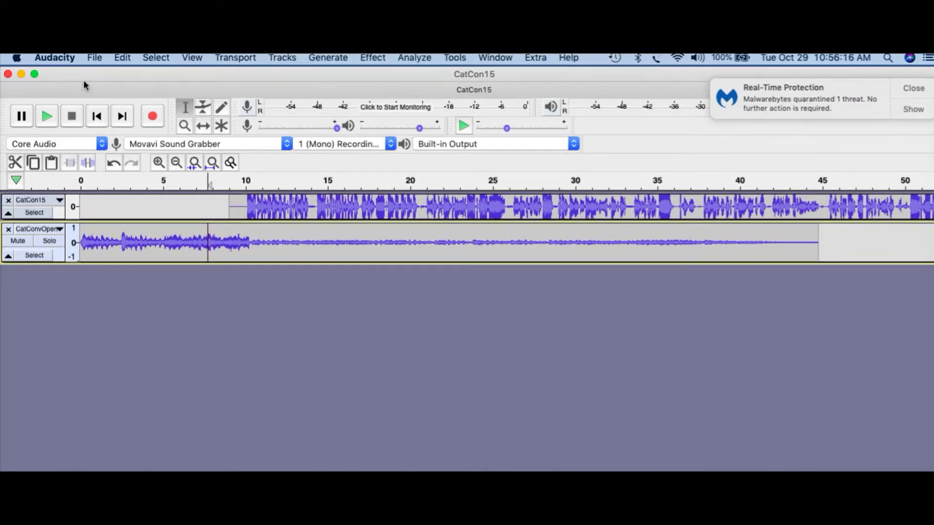
{"action": "left_click", "coordinate": [95, 59]}
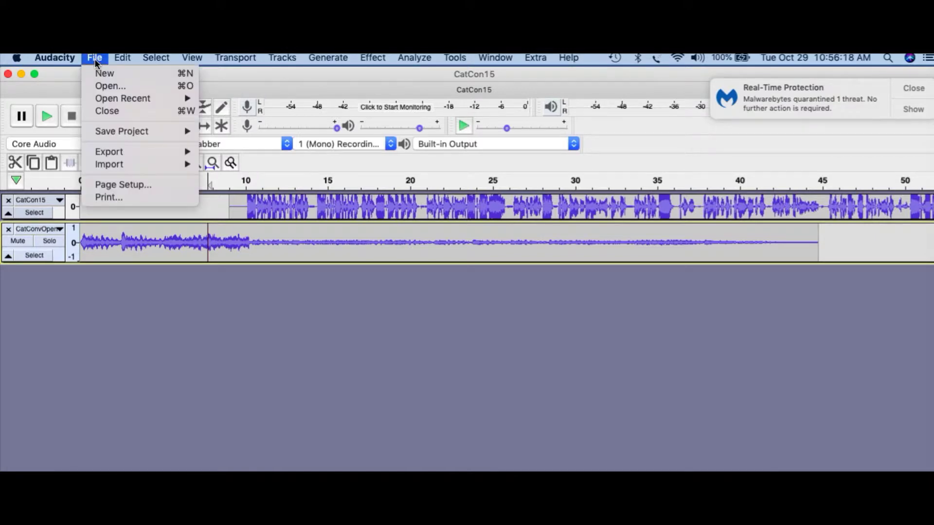
{"action": "mouse_move", "coordinate": [117, 164]}
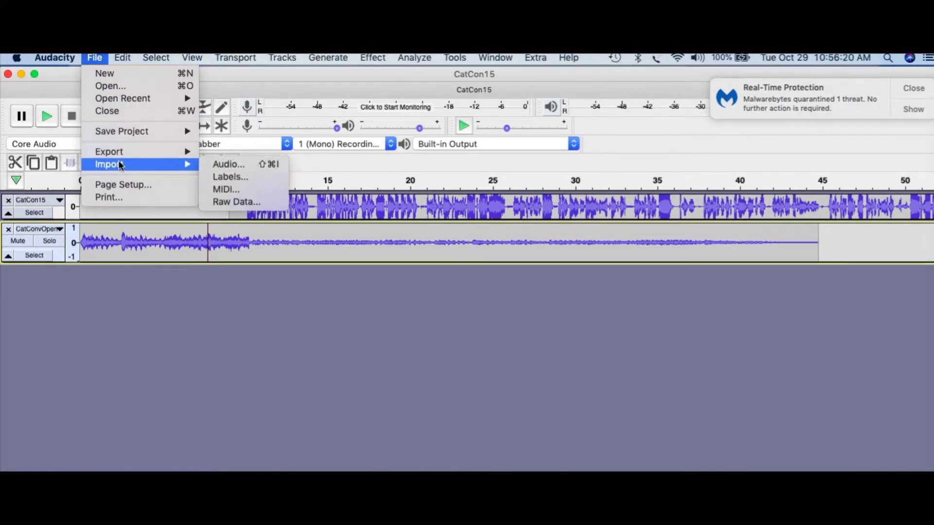
{"action": "left_click", "coordinate": [215, 162]}
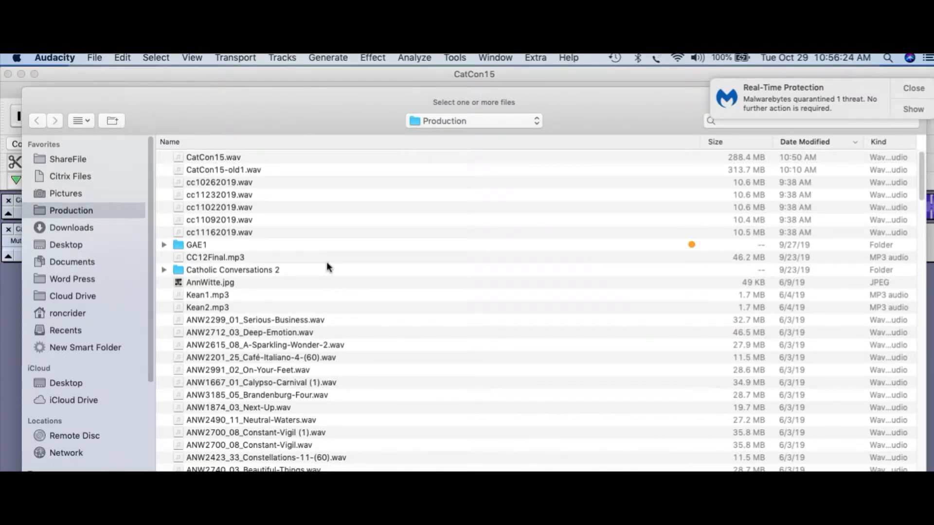
{"action": "scroll", "coordinate": [480, 332], "scroll_direction": "down", "scroll_amount": 15}
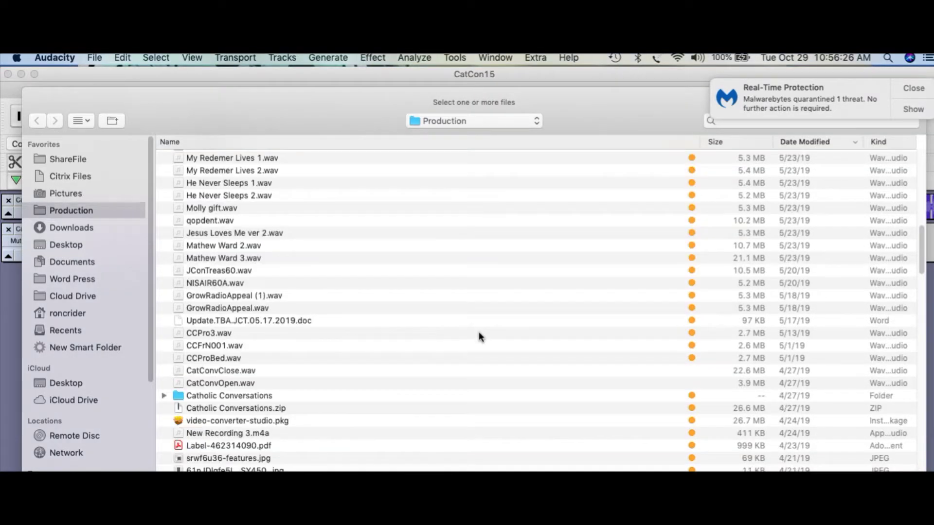
{"action": "left_click", "coordinate": [252, 371]}
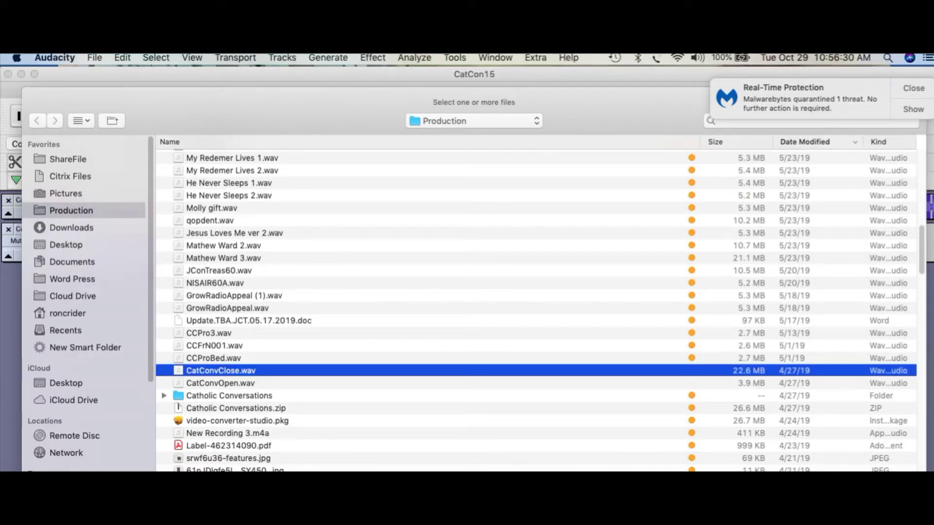
{"action": "key", "text": "Return"}
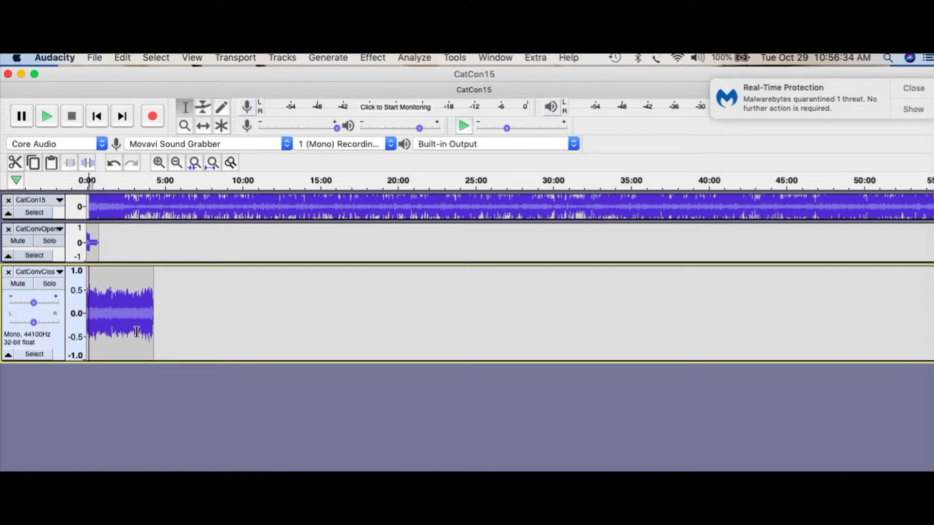
Step: Shift the CatConvClose clip later with the Time Shift tool so its end lines up with the end of the CatCon15 audio
{"action": "left_click", "coordinate": [176, 163]}
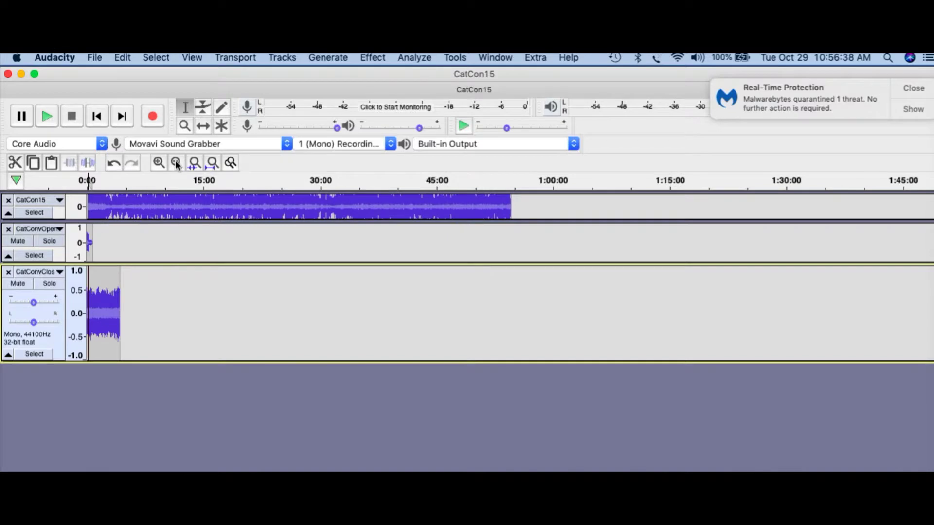
{"action": "left_click", "coordinate": [176, 163]}
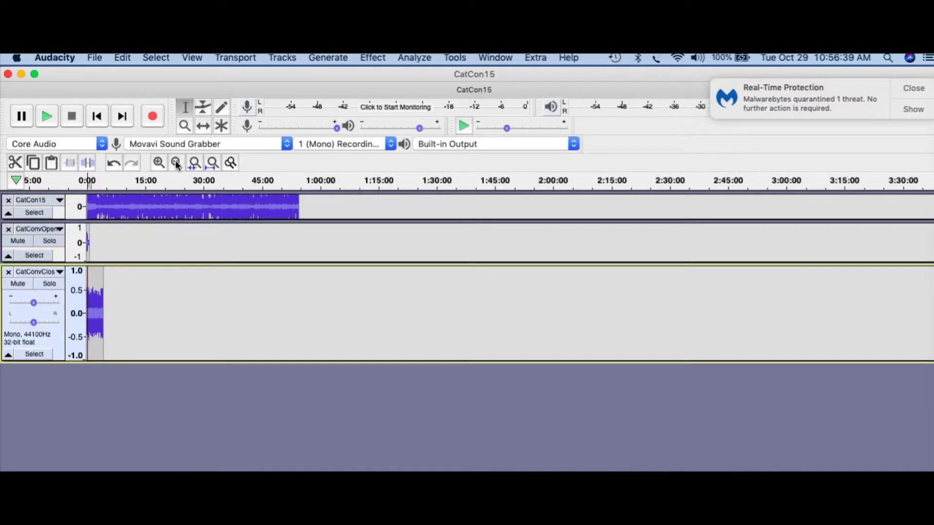
{"action": "left_click", "coordinate": [205, 126]}
{"action": "left_click_drag", "start_coordinate": [92, 307], "coordinate": [287, 302]}
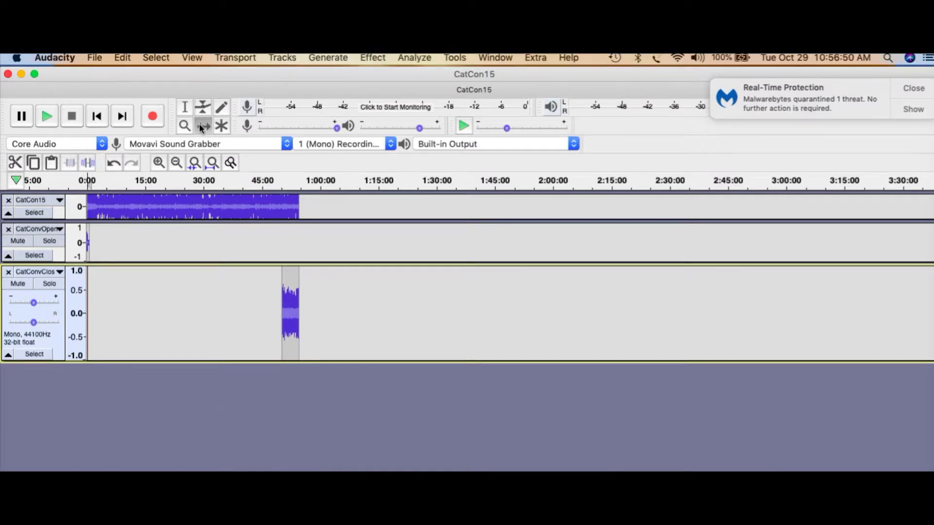
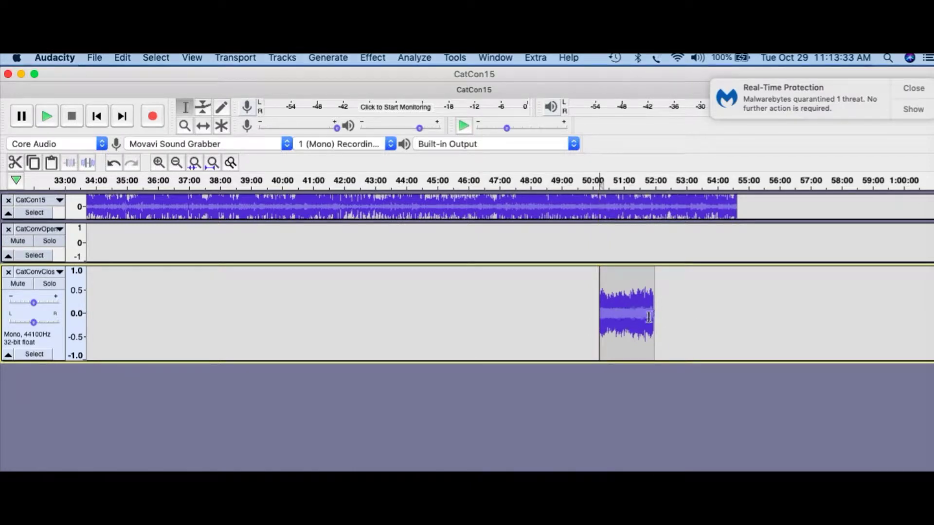
Step: Clear the selection and shift the CatConvClose clip later with the Time Shift tool so it ends just after 55:00
{"action": "left_click_drag", "start_coordinate": [653, 316], "coordinate": [601, 319]}
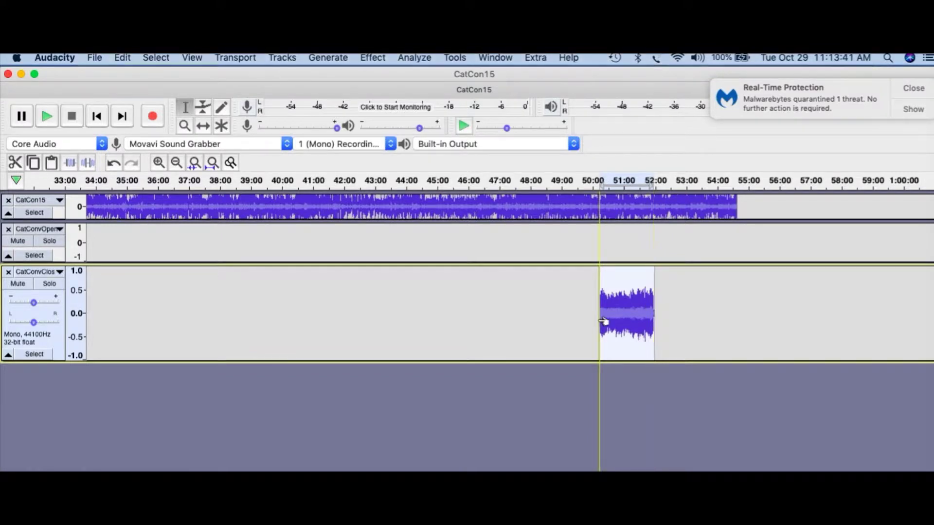
{"action": "left_click", "coordinate": [723, 333]}
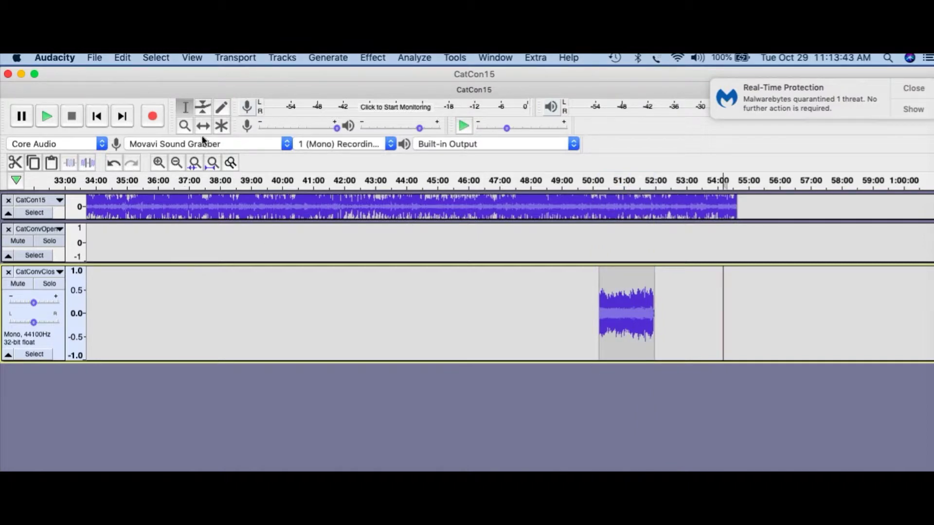
{"action": "left_click", "coordinate": [202, 126]}
{"action": "left_click_drag", "start_coordinate": [603, 302], "coordinate": [697, 303]}
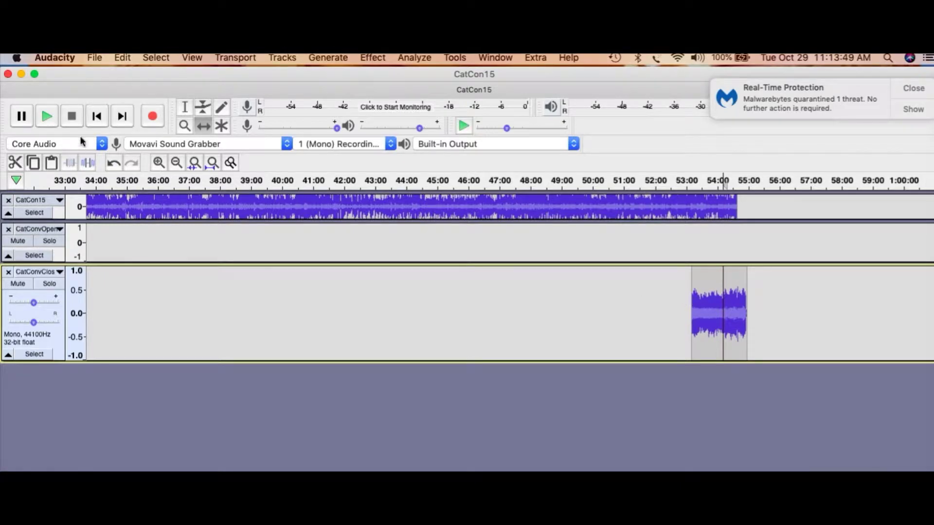
{"action": "left_click", "coordinate": [158, 164]}
{"action": "left_click", "coordinate": [158, 163]}
{"action": "left_click", "coordinate": [158, 164]}
{"action": "left_click", "coordinate": [158, 164]}
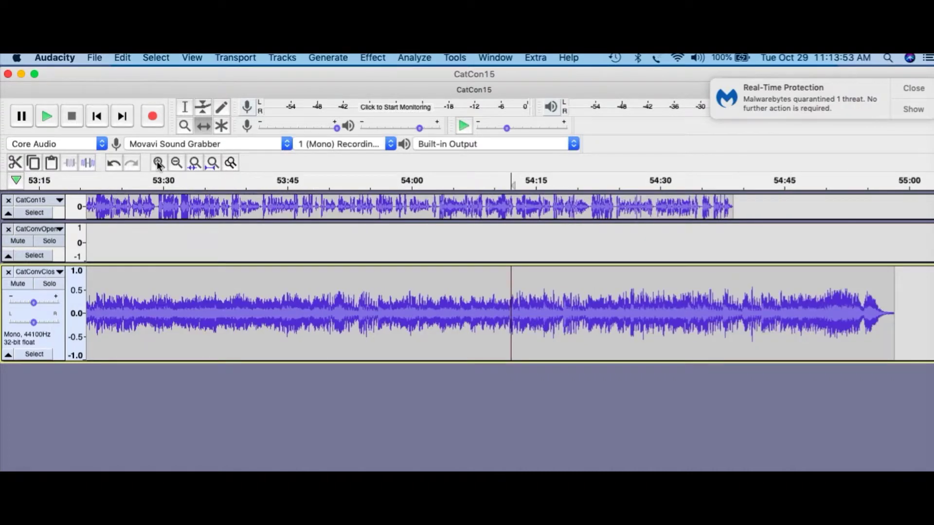
{"action": "left_click_drag", "start_coordinate": [423, 311], "coordinate": [447, 309]}
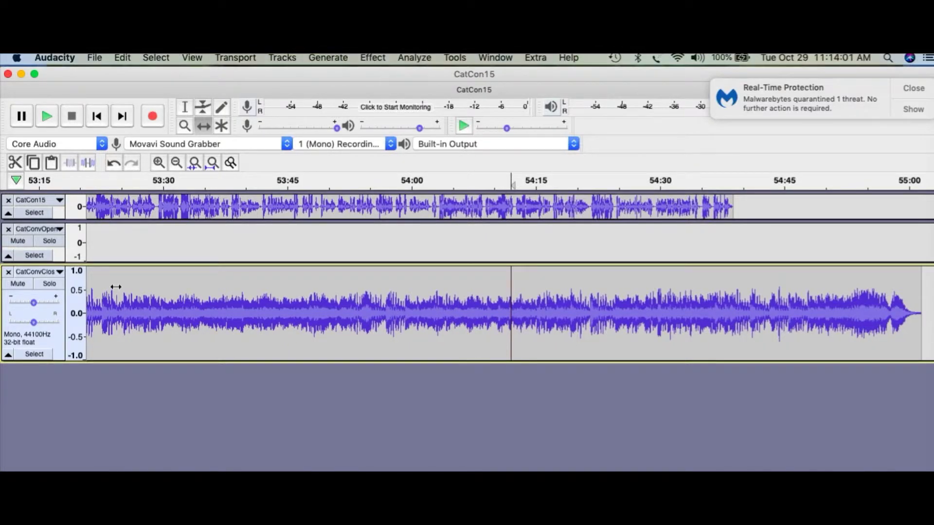
Step: Select the part of the CatConvClose clip before about 54:01 with the Selection tool and delete it
{"action": "left_click", "coordinate": [185, 108]}
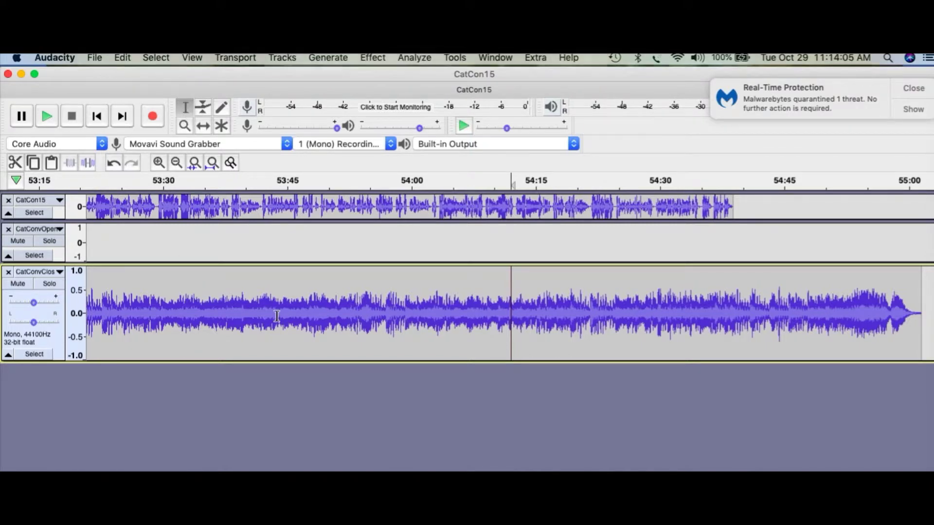
{"action": "left_click_drag", "start_coordinate": [421, 312], "coordinate": [355, 341]}
{"action": "key", "text": "Delete"}
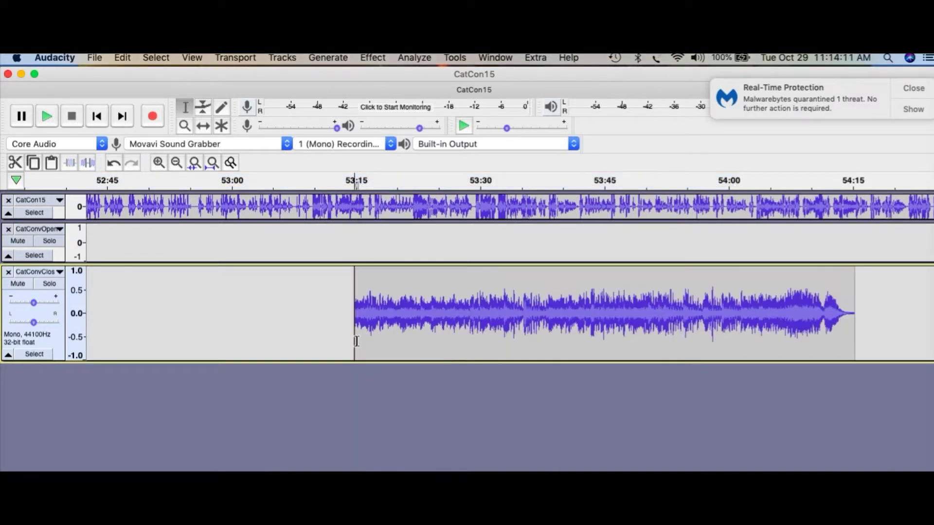
Step: Shift the trimmed CatConvClose clip later with the Time Shift tool so it starts at about 54:02
{"action": "left_click", "coordinate": [203, 127]}
{"action": "left_click_drag", "start_coordinate": [415, 320], "coordinate": [592, 320]}
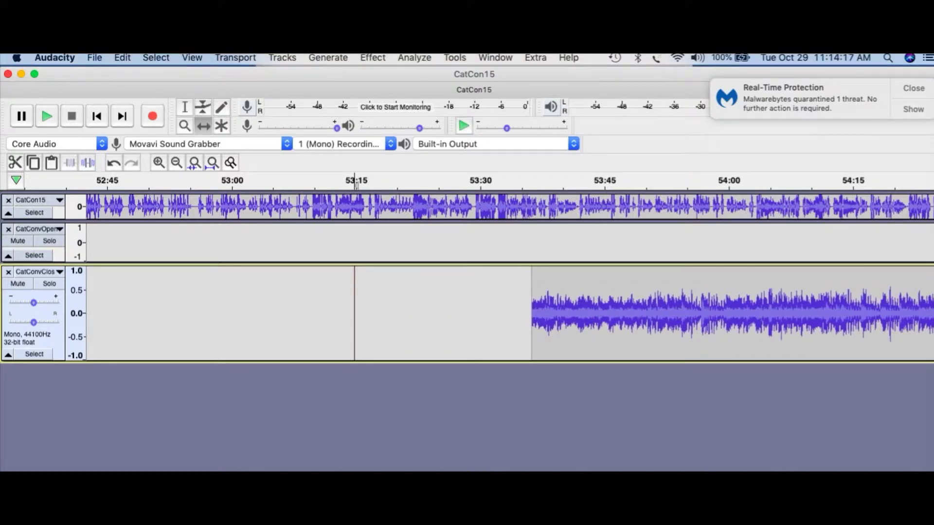
{"action": "scroll", "coordinate": [490, 277], "scroll_direction": "right", "scroll_amount": 10}
{"action": "left_click_drag", "start_coordinate": [465, 319], "coordinate": [672, 337]}
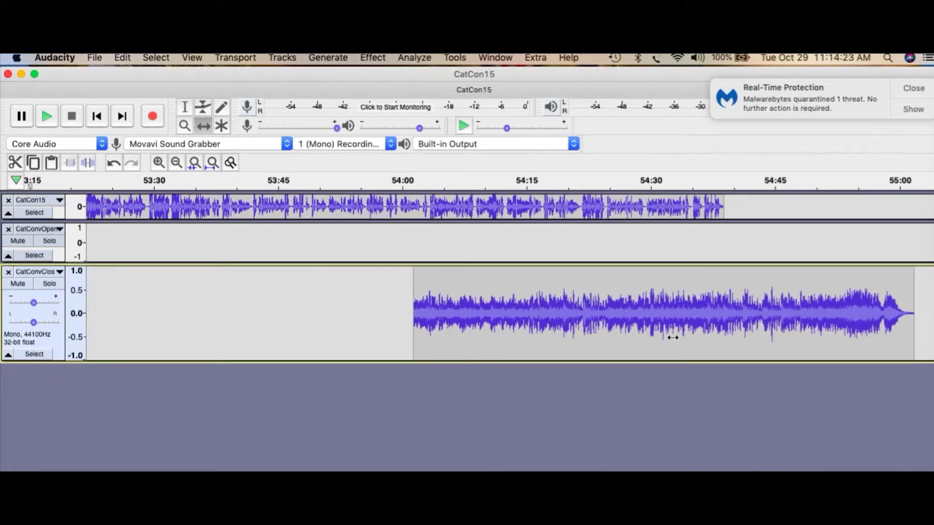
{"action": "left_click_drag", "start_coordinate": [672, 338], "coordinate": [677, 335]}
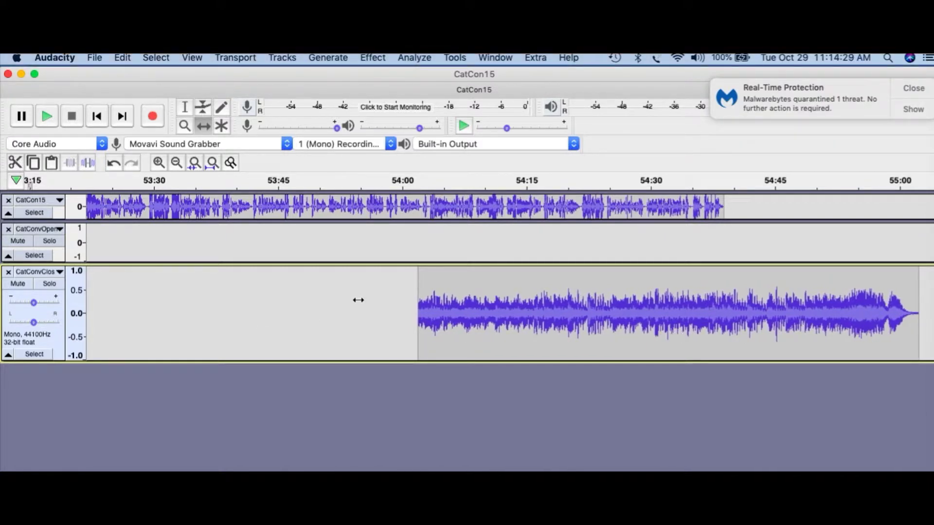
Step: Switch to the Selection tool, play the mix from the start of the closing music at about 54:02, and stop playback
{"action": "left_click", "coordinate": [185, 108]}
{"action": "left_click", "coordinate": [418, 206]}
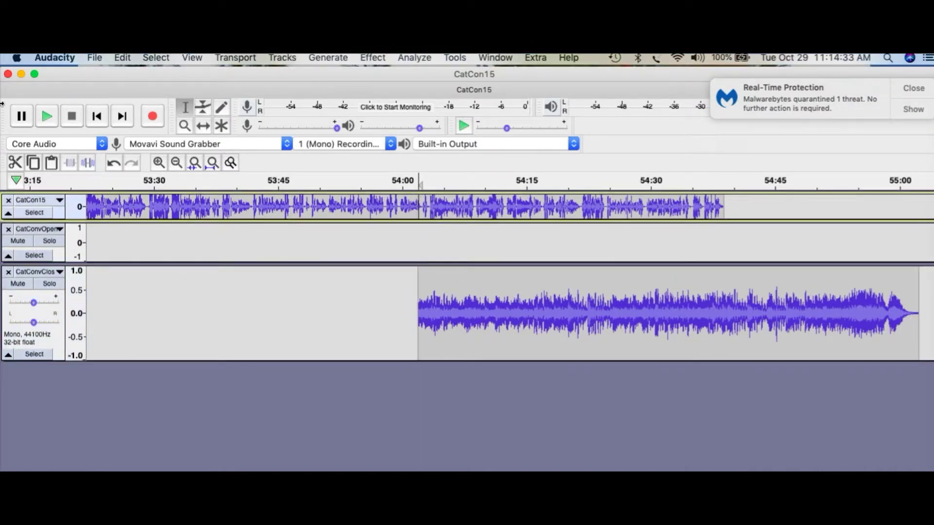
{"action": "left_click", "coordinate": [58, 121]}
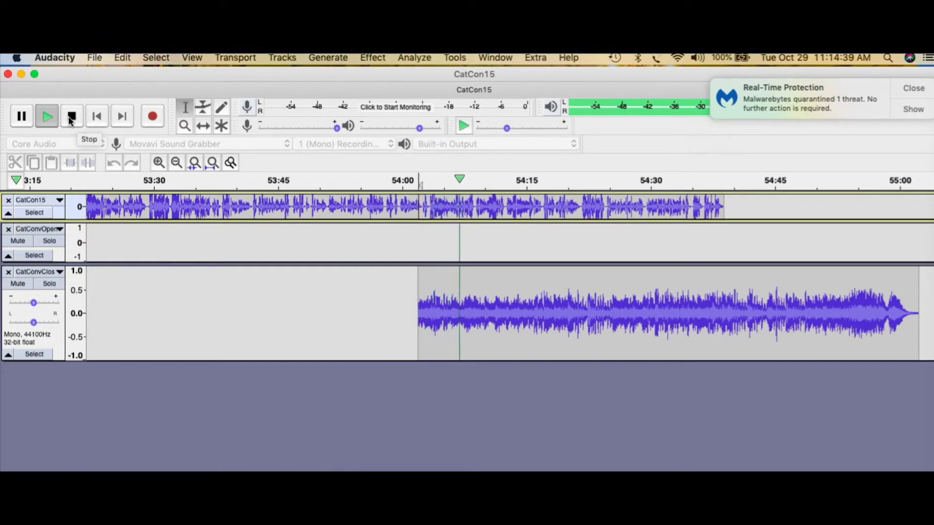
{"action": "left_click", "coordinate": [71, 120]}
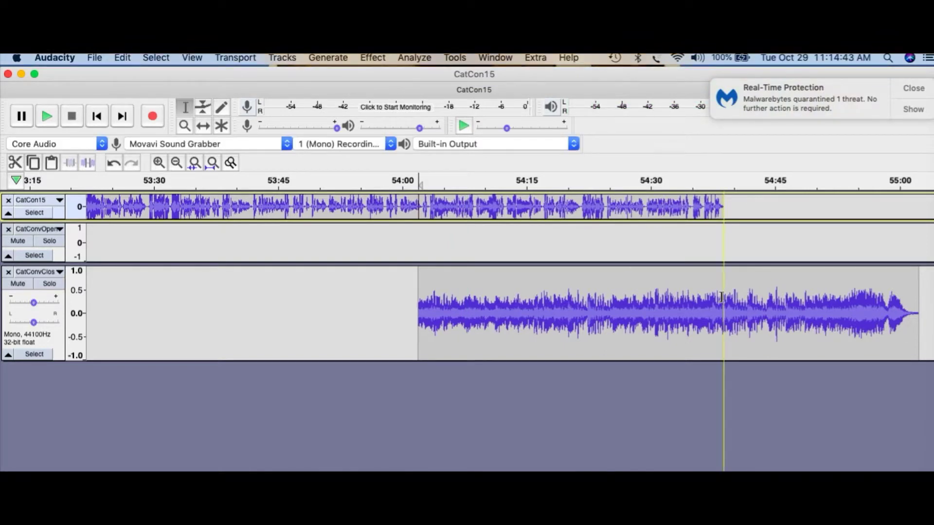
Step: Select the CatConvClose music from its start to the end of the speech and apply Amplify at -11.6 dB
{"action": "left_click_drag", "start_coordinate": [721, 297], "coordinate": [413, 310]}
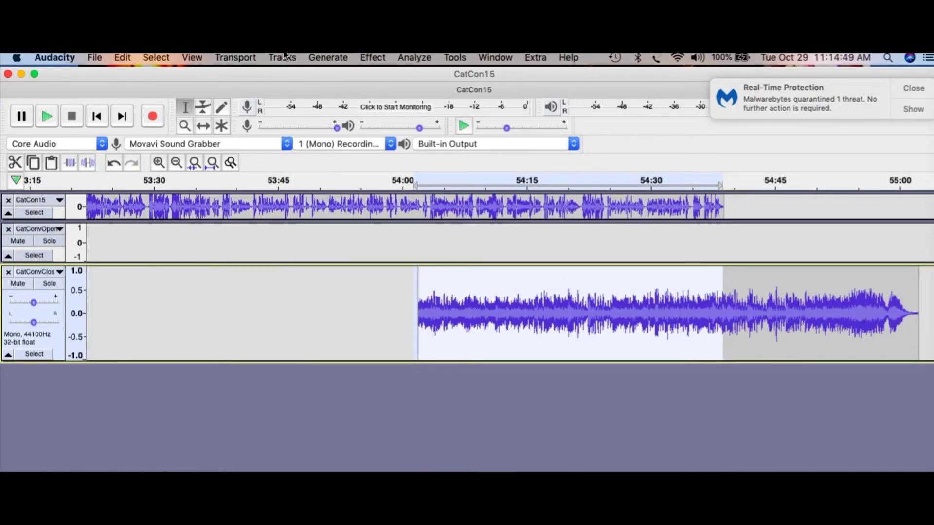
{"action": "left_click", "coordinate": [375, 60]}
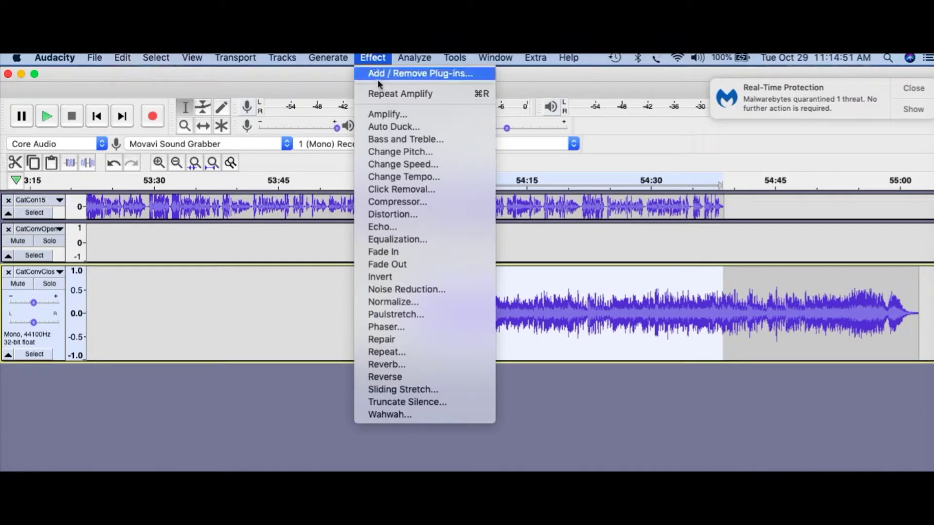
{"action": "left_click", "coordinate": [389, 112]}
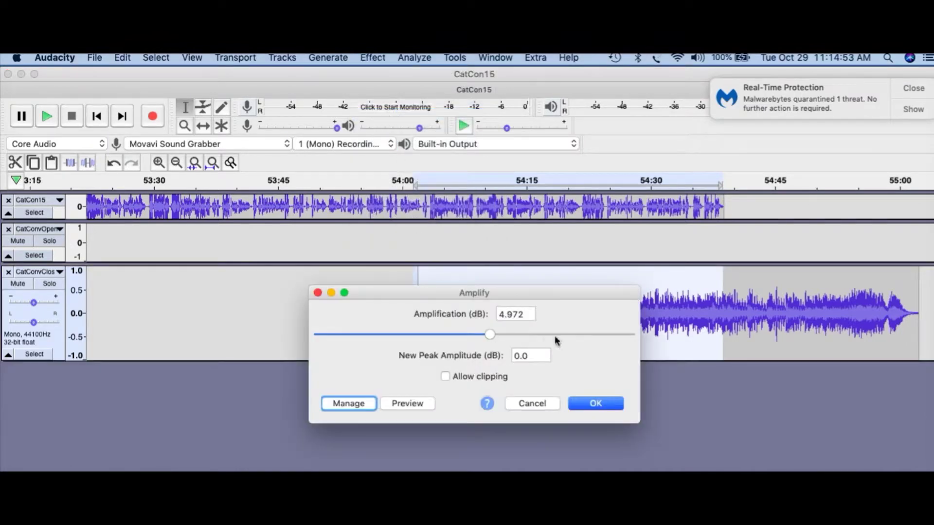
{"action": "left_click_drag", "start_coordinate": [490, 336], "coordinate": [431, 334]}
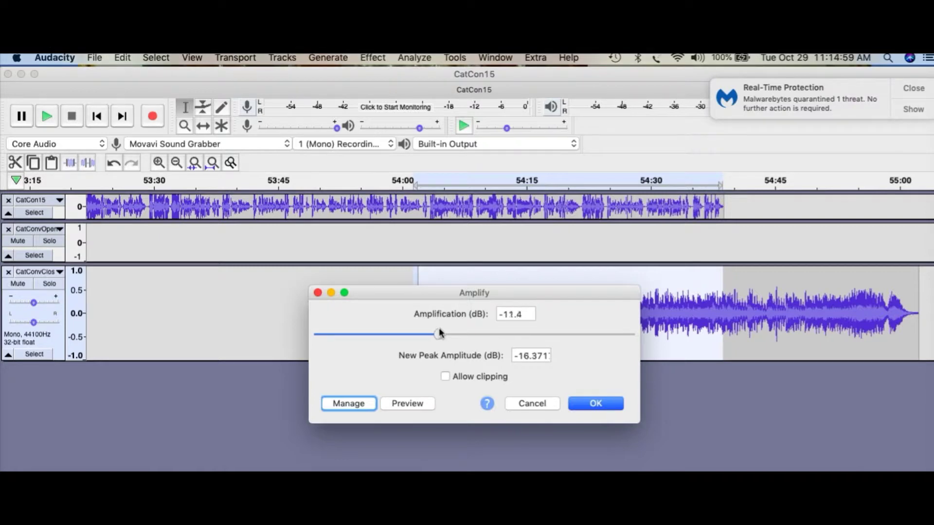
{"action": "left_click_drag", "start_coordinate": [439, 333], "coordinate": [439, 333]}
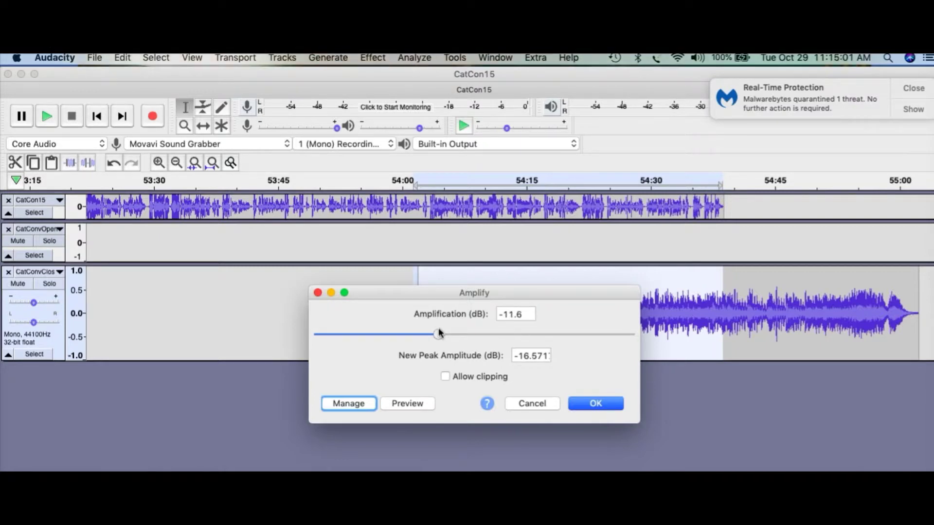
{"action": "left_click", "coordinate": [588, 410]}
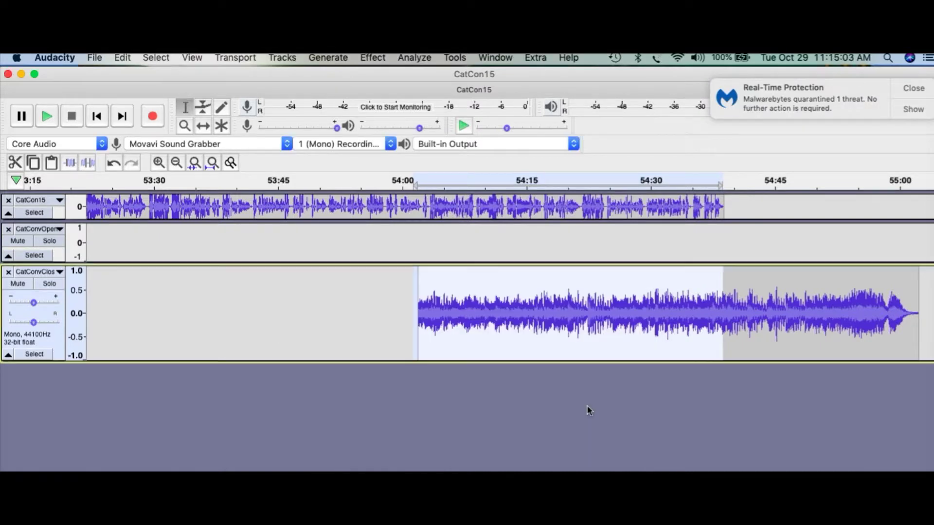
Step: Play the mix from about 54:01 through the end of the speech to check the lowered closing music, and stop playback
{"action": "left_click", "coordinate": [415, 208]}
{"action": "left_click", "coordinate": [42, 114]}
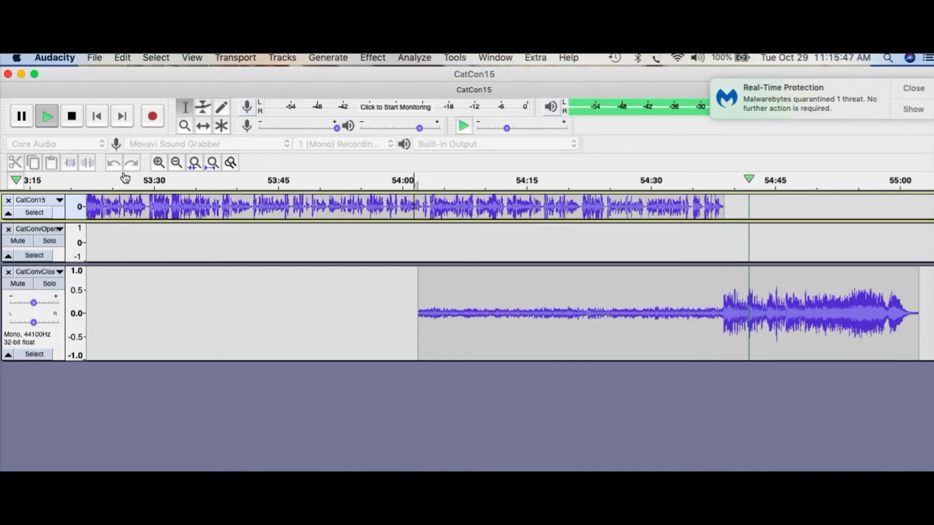
{"action": "left_click", "coordinate": [72, 118]}
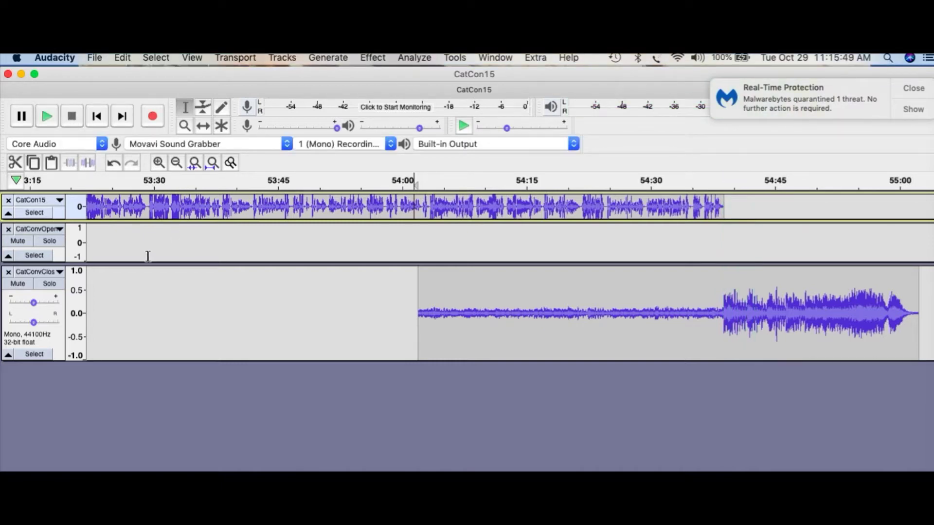
Step: Export the mix as a 16-bit PCM WAV file named CatCon15B.wav in the Production folder, accepting the mono mixdown and the existing metadata
{"action": "left_click", "coordinate": [94, 57]}
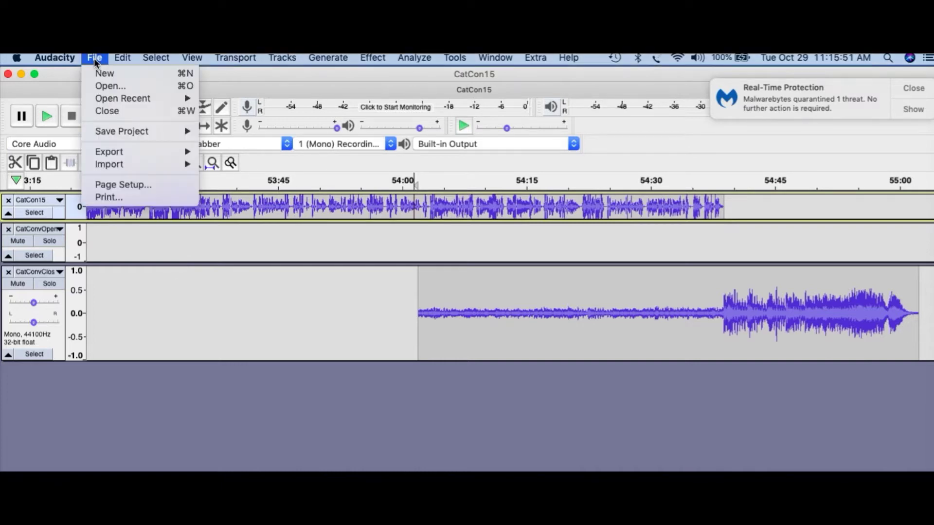
{"action": "mouse_move", "coordinate": [118, 167]}
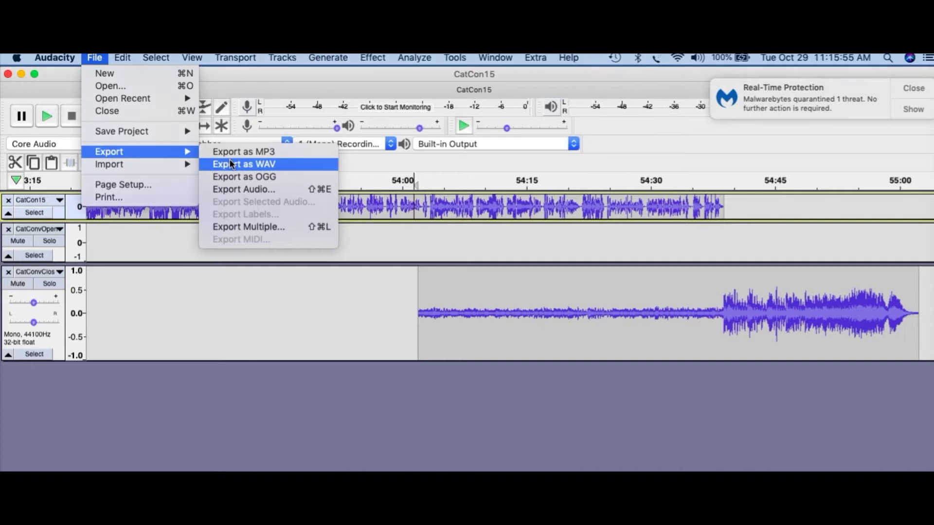
{"action": "left_click", "coordinate": [232, 163]}
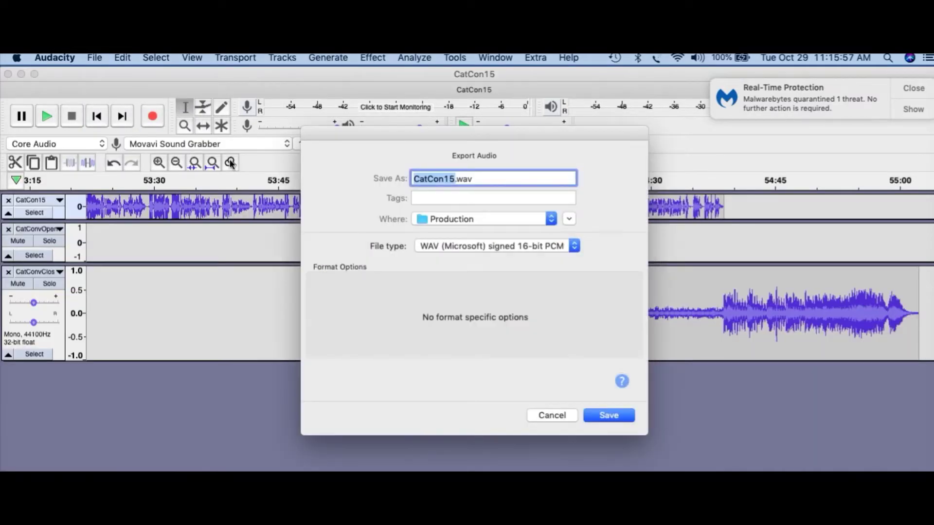
{"action": "left_click", "coordinate": [454, 179]}
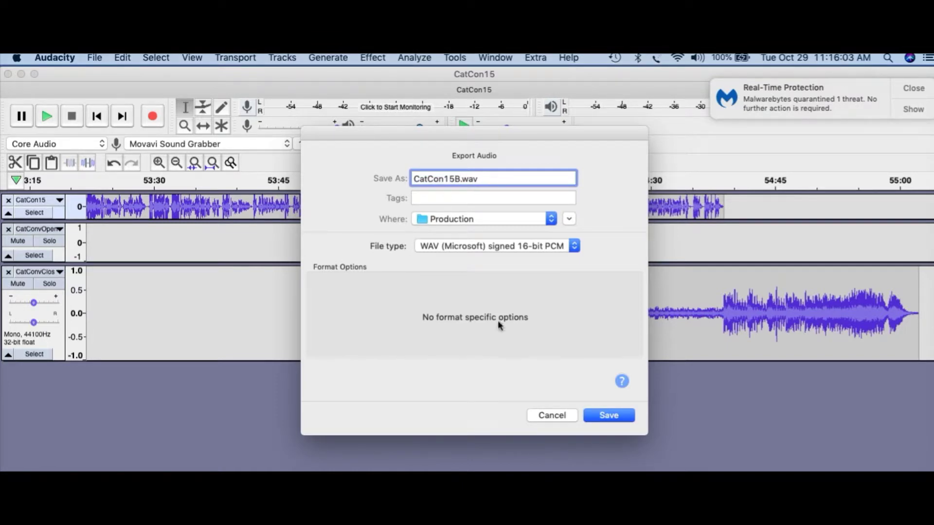
{"action": "left_click", "coordinate": [609, 416]}
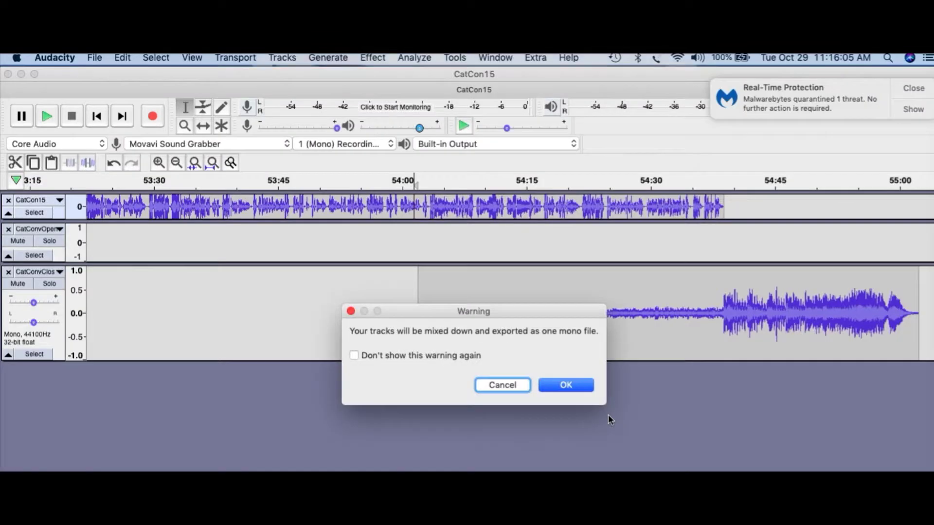
{"action": "left_click", "coordinate": [567, 385]}
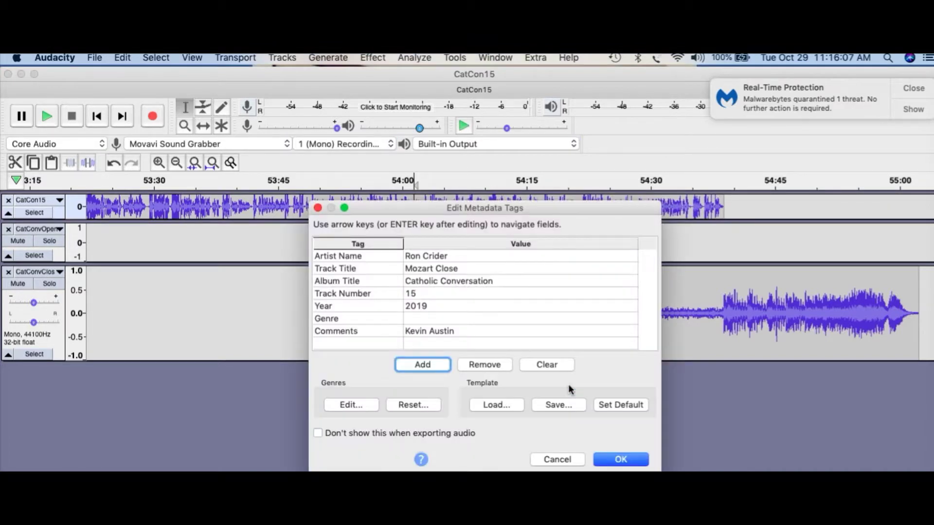
{"action": "left_click", "coordinate": [621, 459]}
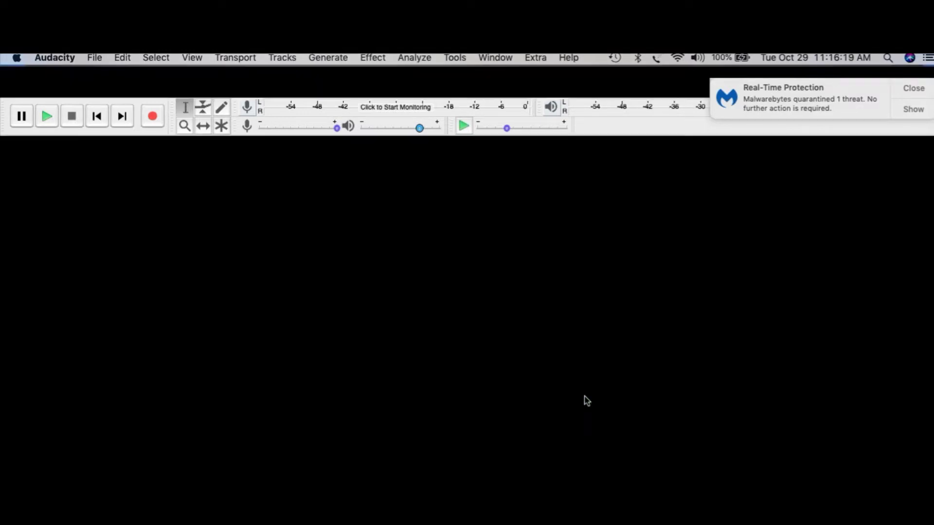
Step: Remove the CatConvClose, CatConvOpen and CatCon15 tracks from the project
{"action": "left_click", "coordinate": [9, 272]}
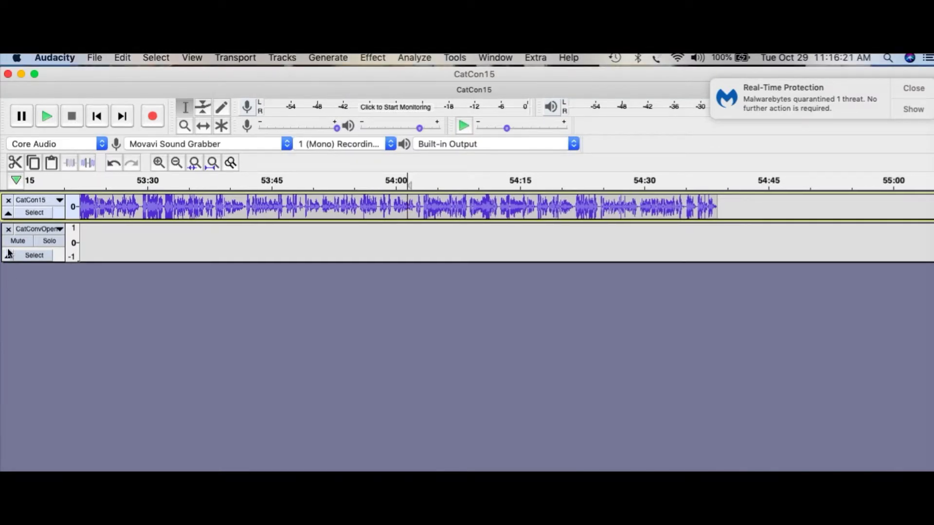
{"action": "left_click", "coordinate": [8, 228]}
{"action": "left_click", "coordinate": [8, 200]}
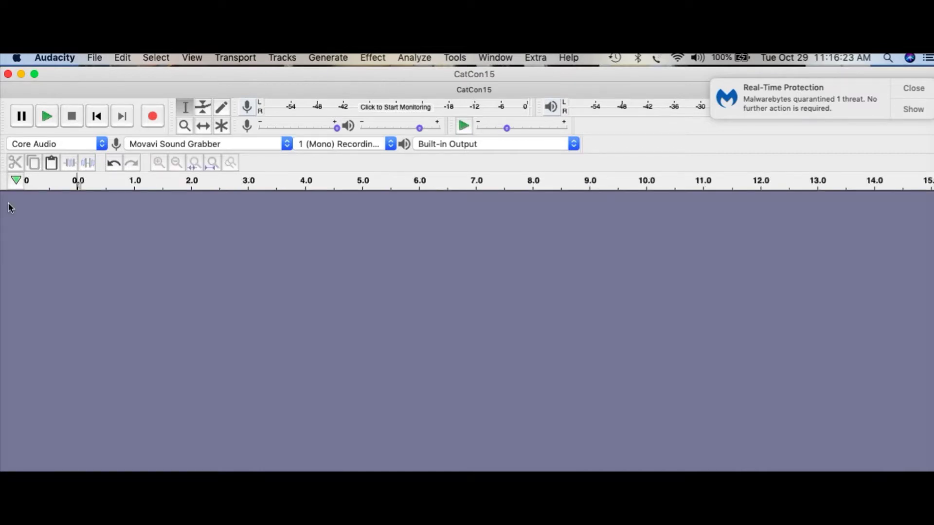
Step: Open CatCon15B.wav from the Production folder, expand its window to full screen and make the track taller
{"action": "left_click", "coordinate": [94, 58]}
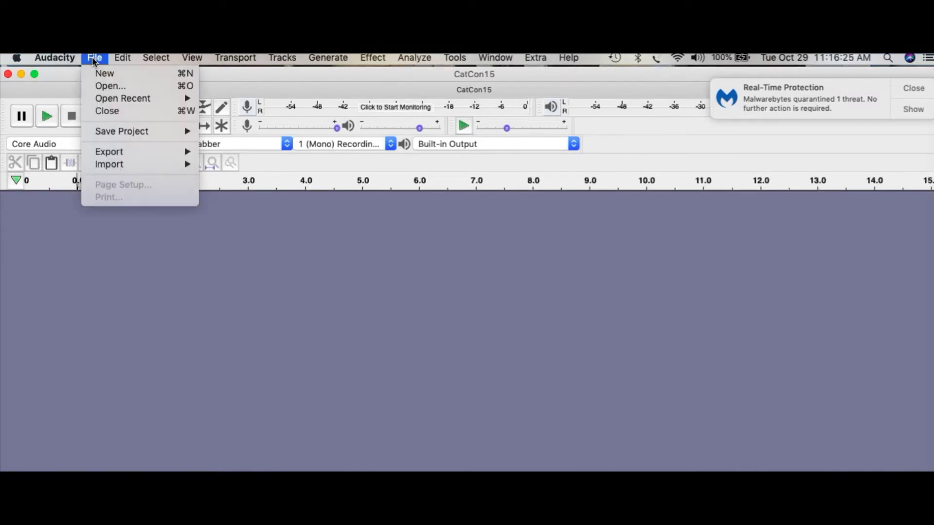
{"action": "left_click", "coordinate": [103, 84]}
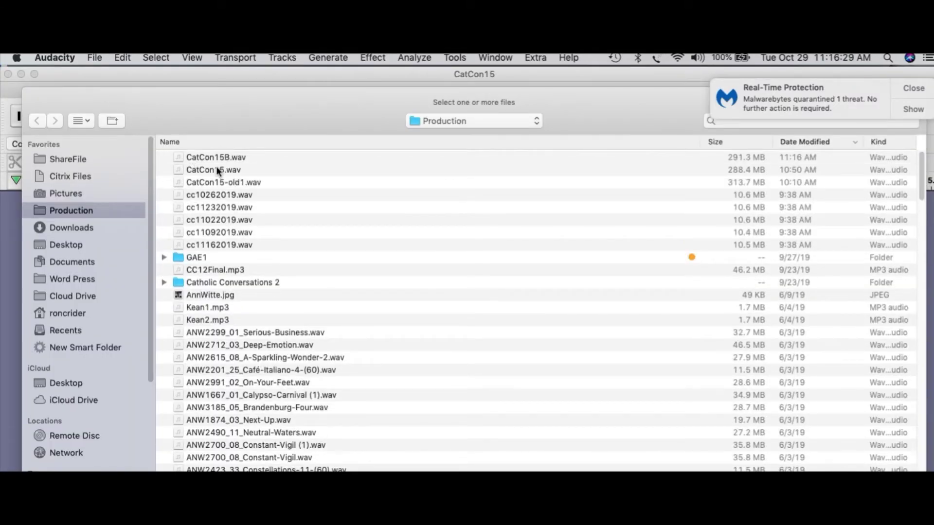
{"action": "left_click", "coordinate": [226, 159]}
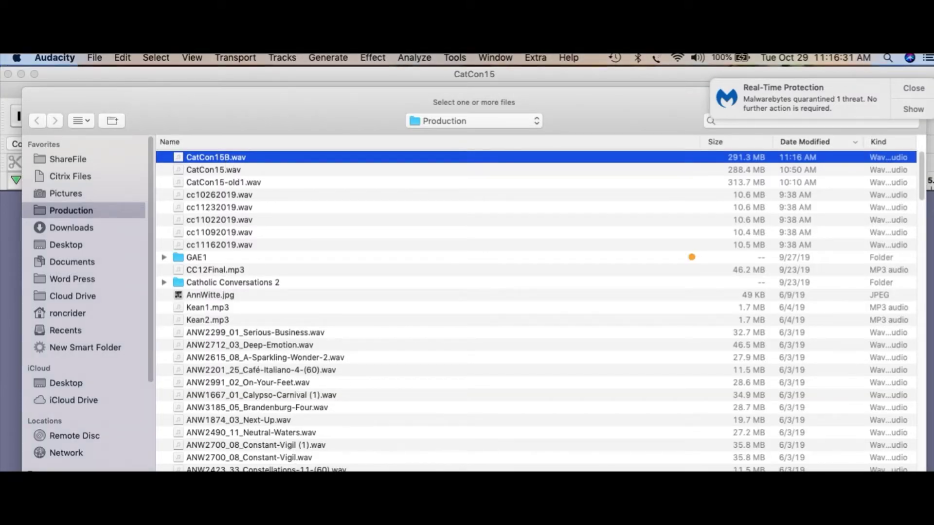
{"action": "key", "text": "Return"}
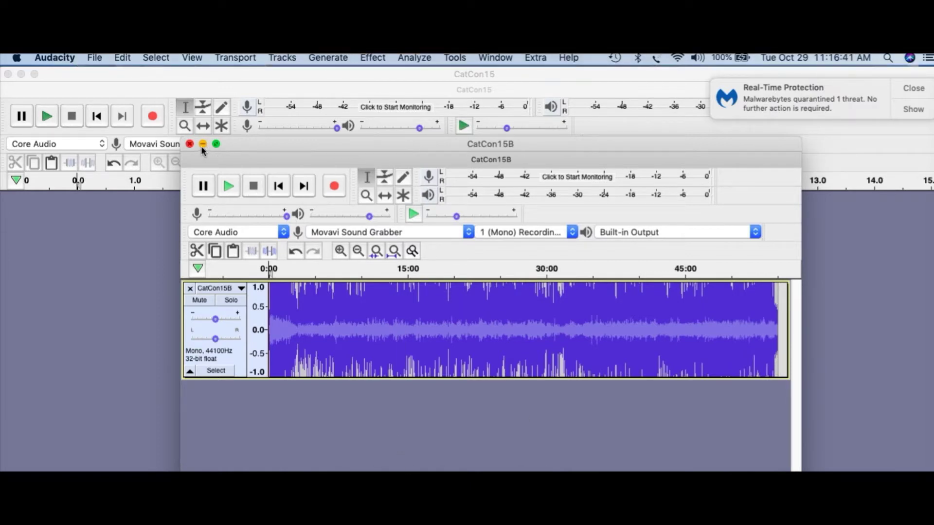
{"action": "left_click", "coordinate": [217, 144]}
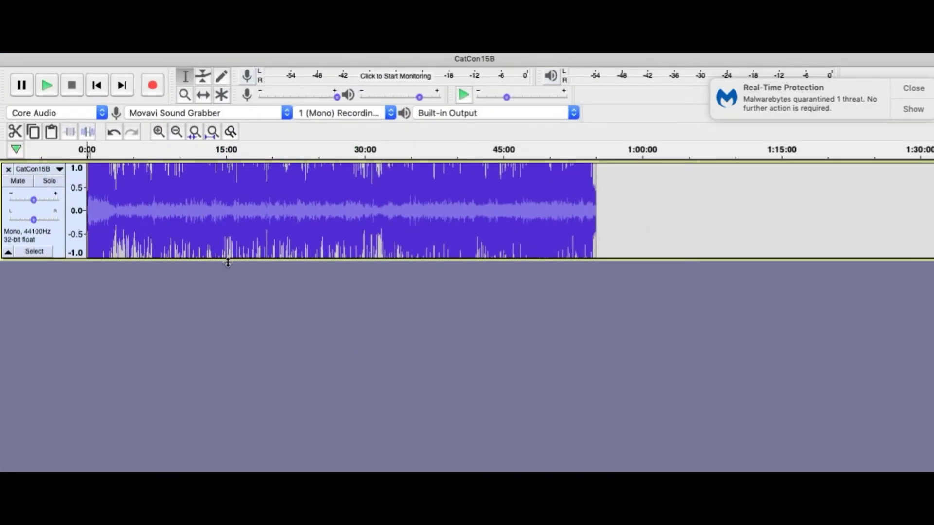
{"action": "left_click_drag", "start_coordinate": [227, 262], "coordinate": [209, 388]}
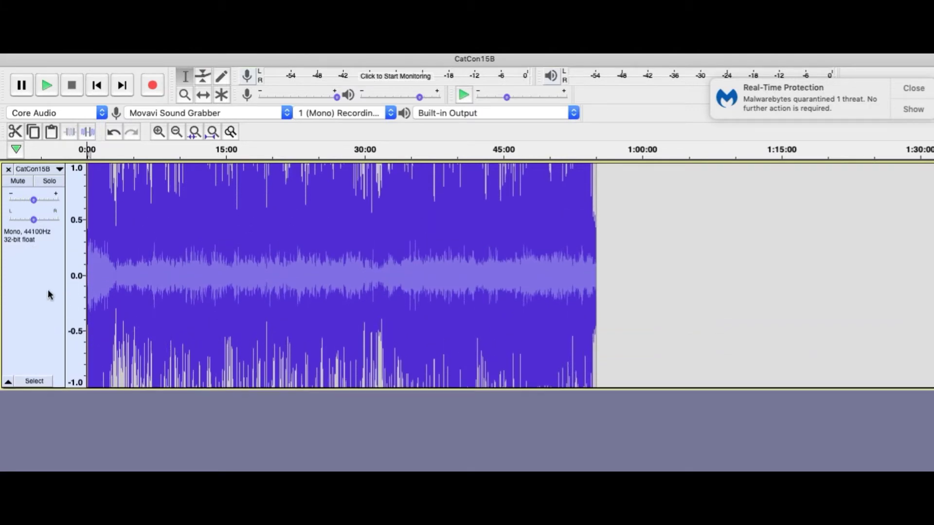
Step: Select the whole CatCon15B track and apply Change Tempo with a new length of 3300.0 seconds
{"action": "left_click", "coordinate": [34, 291]}
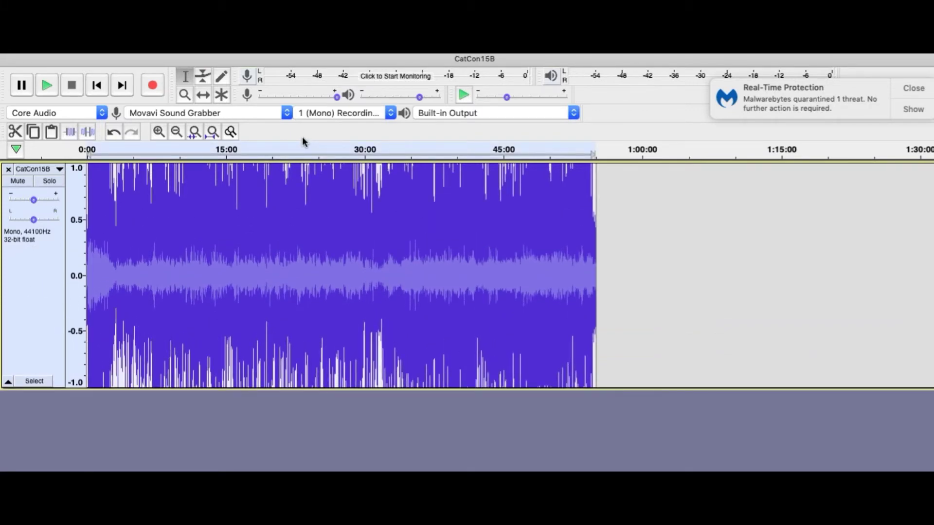
{"action": "mouse_move", "coordinate": [278, 55]}
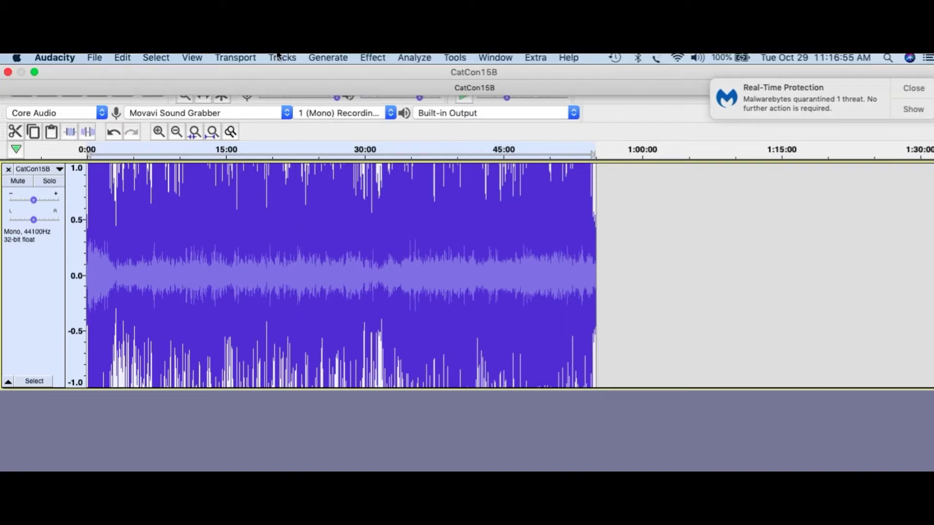
{"action": "left_click", "coordinate": [374, 58]}
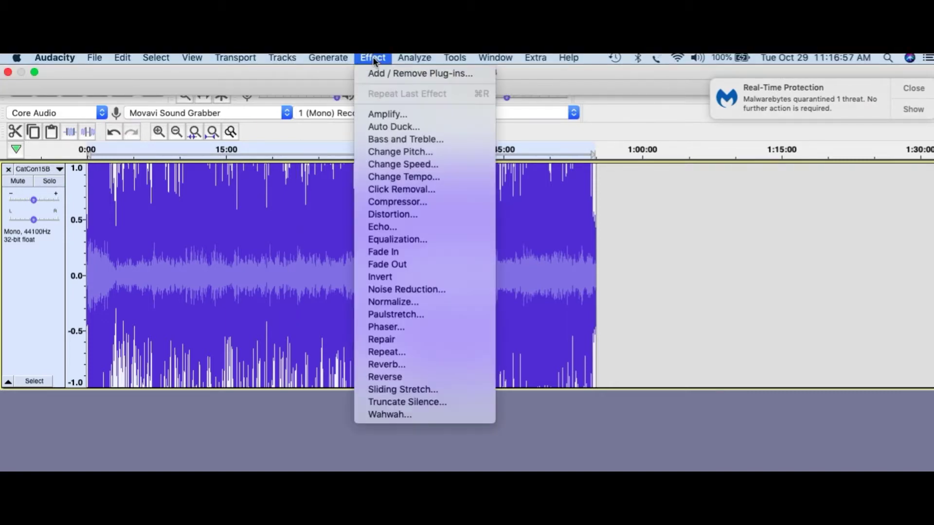
{"action": "left_click", "coordinate": [428, 179]}
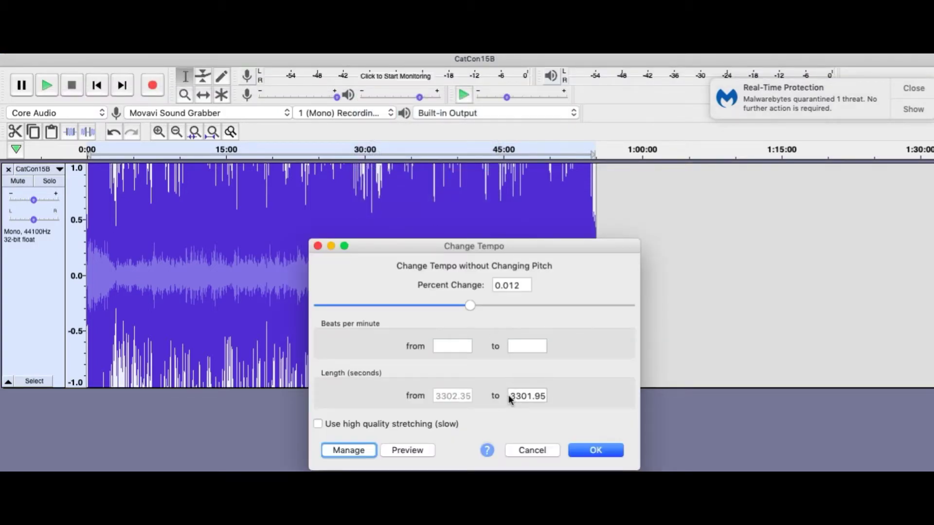
{"action": "left_click_drag", "start_coordinate": [508, 399], "coordinate": [552, 396]}
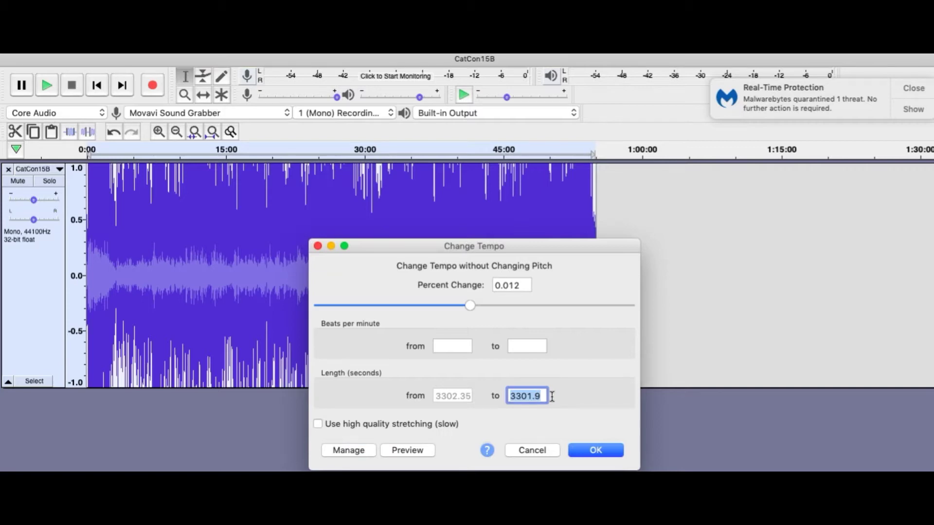
{"action": "type", "text": "35"}
{"action": "key", "text": "Left"}
{"action": "type", "text": "30"}
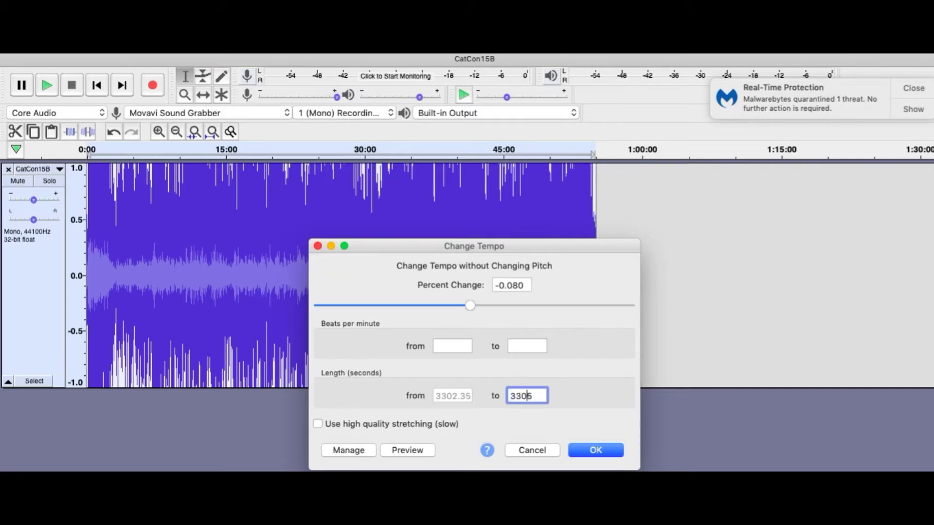
{"action": "left_click_drag", "start_coordinate": [537, 396], "coordinate": [504, 398]}
{"action": "key", "text": "BackSpace"}
{"action": "type", "text": "3300.0"}
{"action": "left_click", "coordinate": [602, 450]}
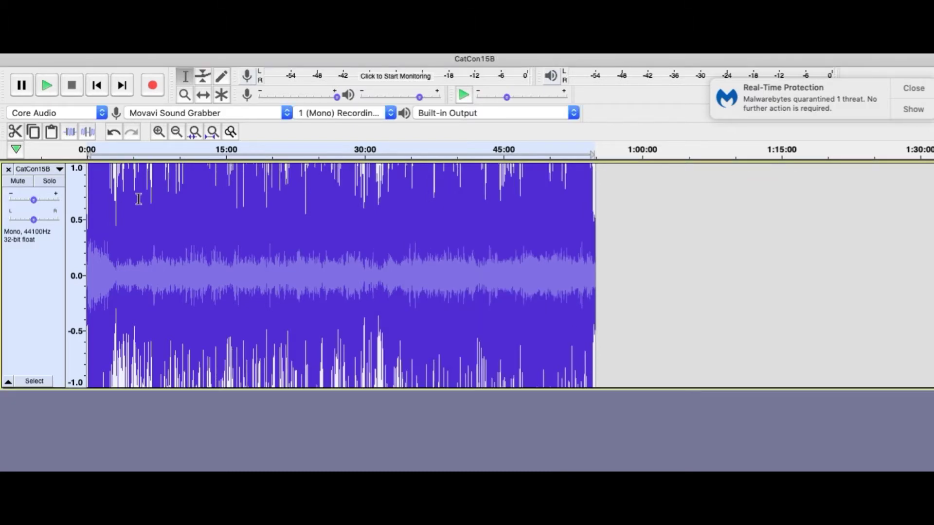
Step: Zoom in on the CatCon15B waveform, play the retimed program from the beginning with the playback volume adjusted, and stop playback
{"action": "left_click", "coordinate": [158, 132]}
{"action": "left_click", "coordinate": [159, 131]}
{"action": "left_click", "coordinate": [159, 132]}
{"action": "left_click", "coordinate": [159, 131]}
{"action": "left_click", "coordinate": [159, 132]}
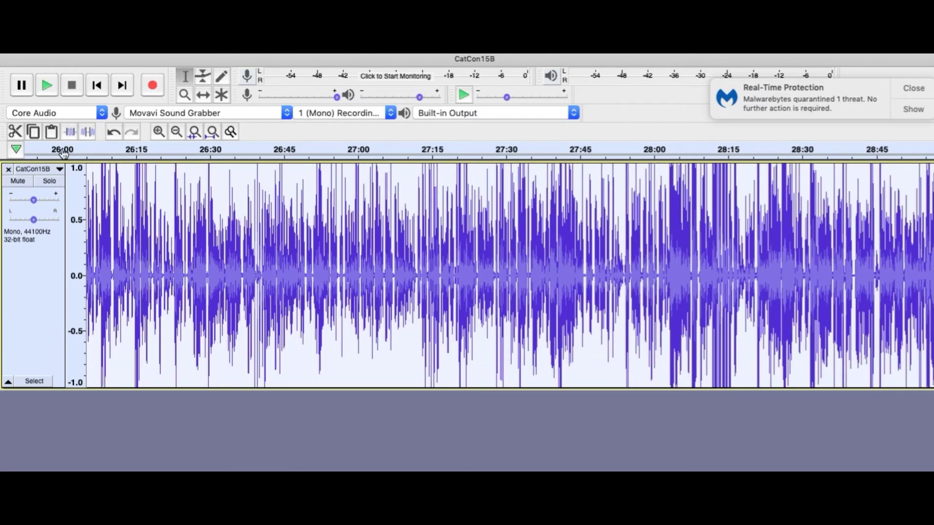
{"action": "left_click", "coordinate": [47, 86]}
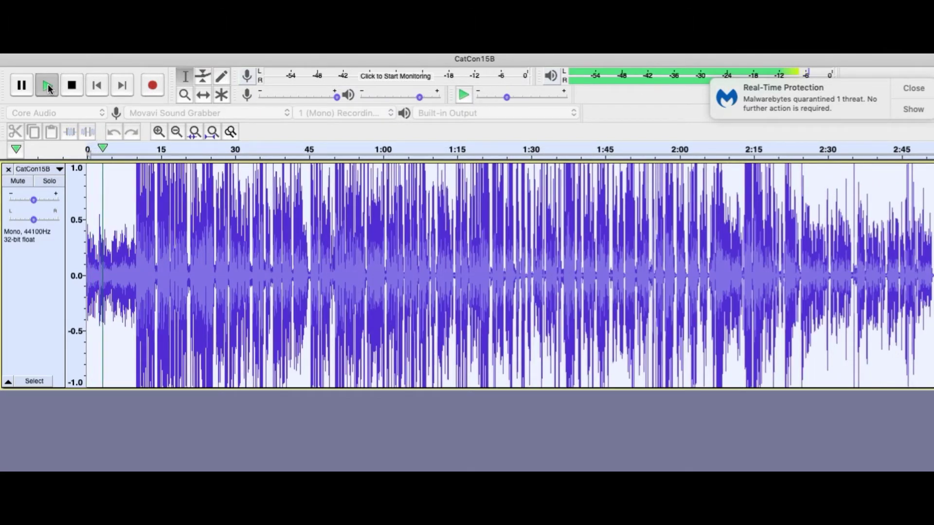
{"action": "key", "text": "XF86AudioRaiseVolume"}
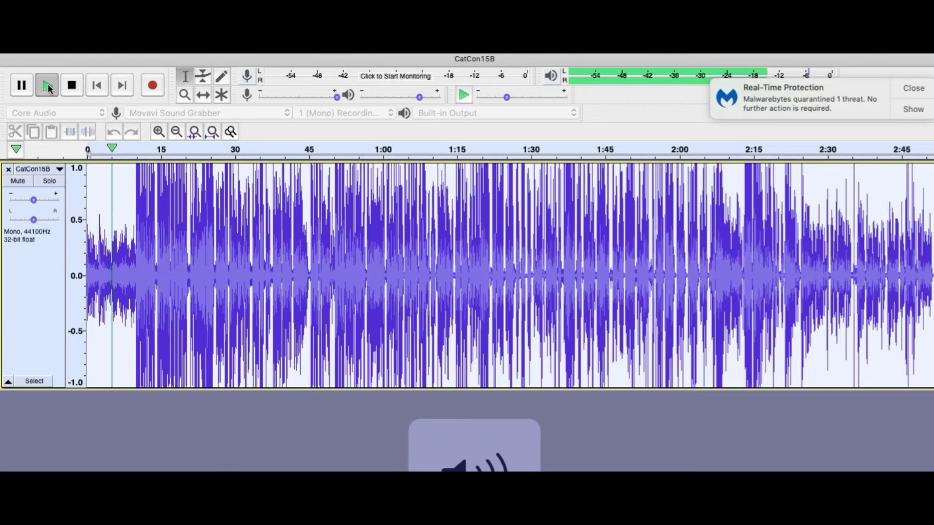
{"action": "key", "text": "XF86AudioLowerVolume"}
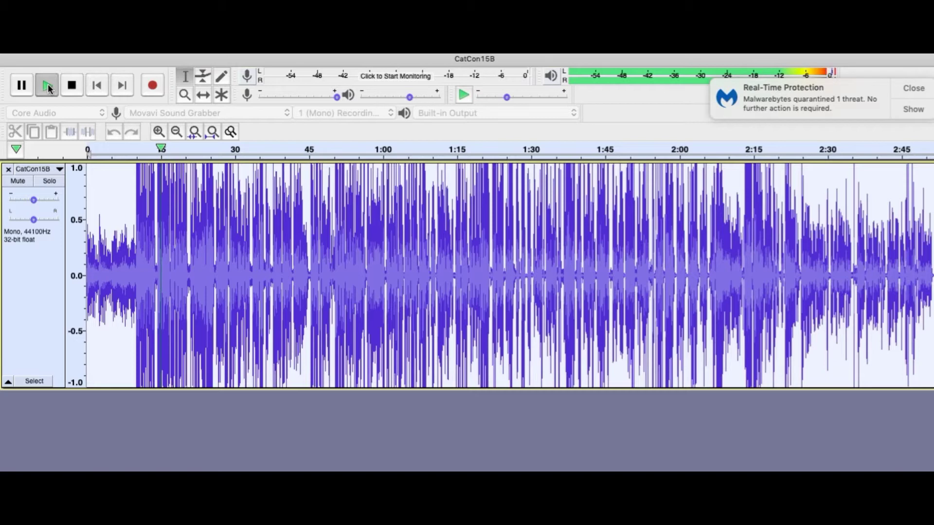
{"action": "left_click", "coordinate": [72, 87]}
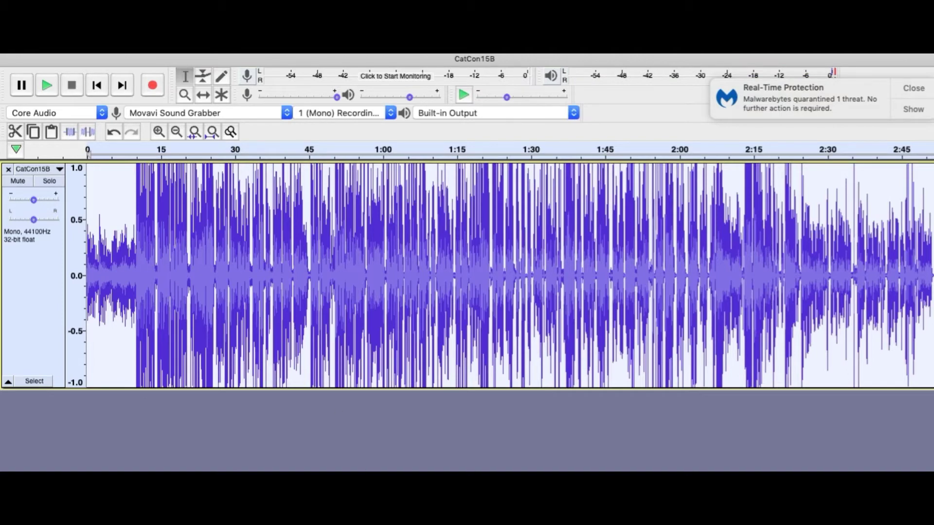
Step: Play the end of the CatCon15B track from about 54:27 into the closing music, and stop playback
{"action": "scroll", "coordinate": [510, 275], "scroll_direction": "right", "scroll_amount": 20}
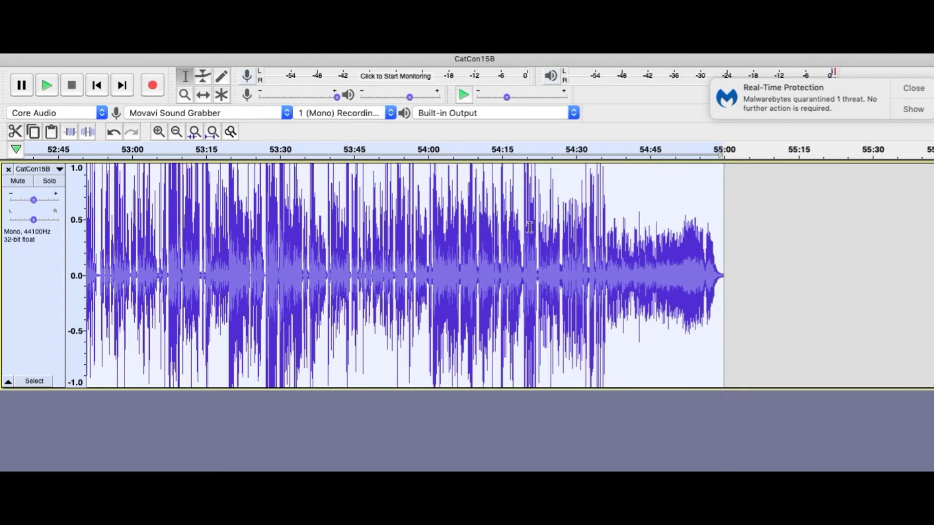
{"action": "left_click", "coordinate": [561, 232]}
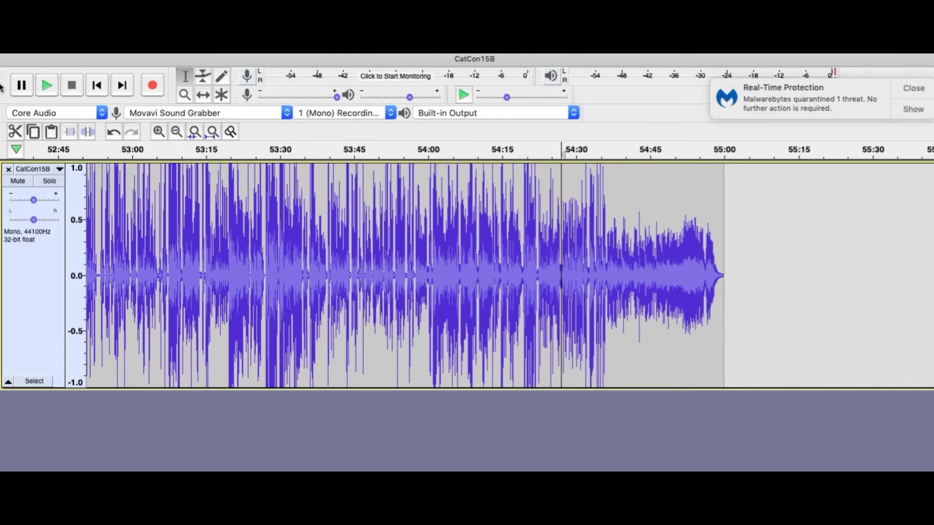
{"action": "left_click", "coordinate": [47, 86]}
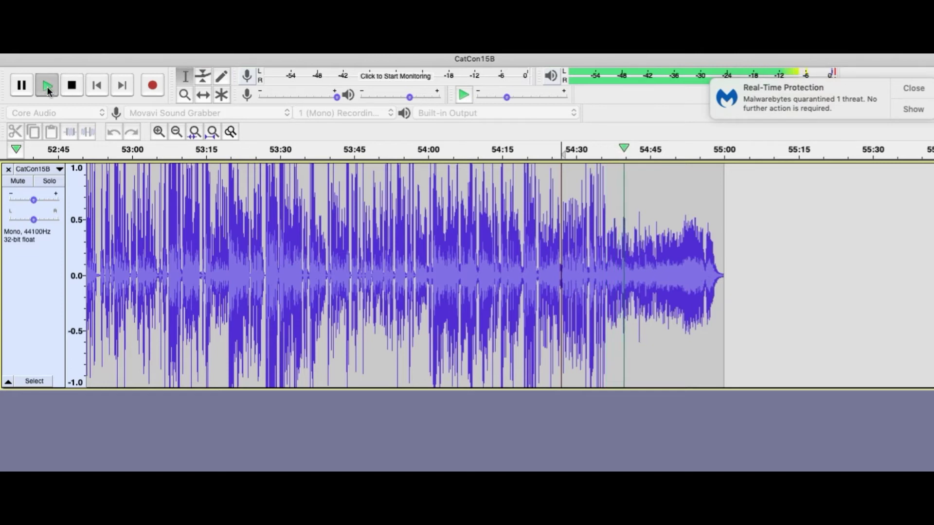
{"action": "left_click", "coordinate": [73, 87]}
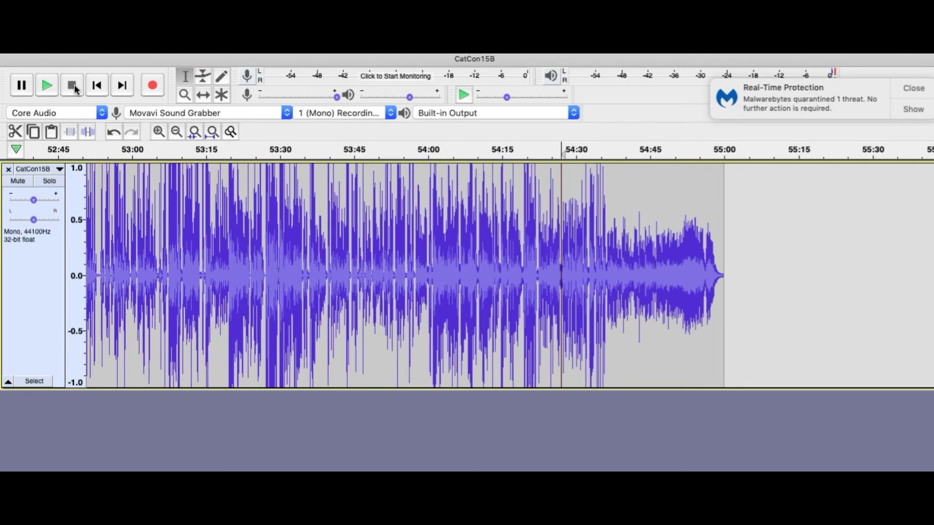
Step: Export the retimed program as the WAV file CatCon15C.wav in the Production folder, keeping the existing metadata tags
{"action": "mouse_move", "coordinate": [36, 55]}
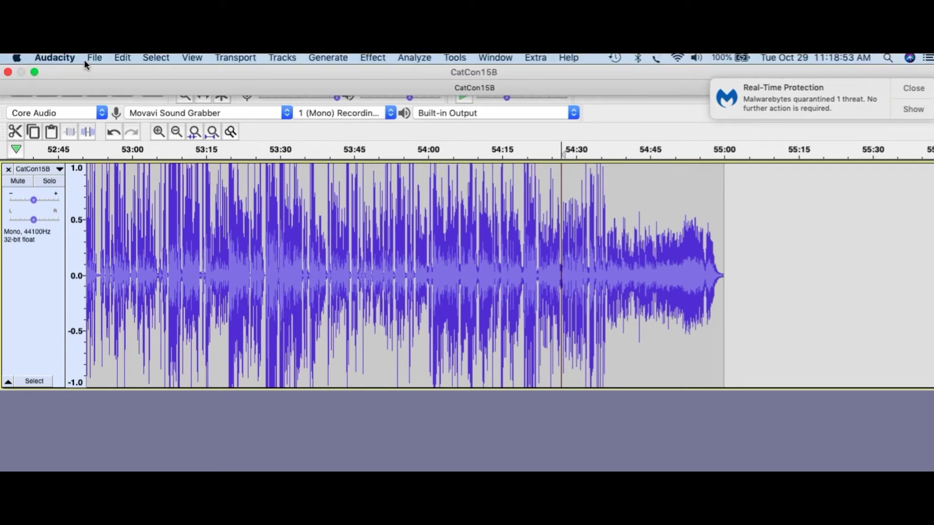
{"action": "left_click", "coordinate": [95, 58]}
{"action": "mouse_move", "coordinate": [110, 148]}
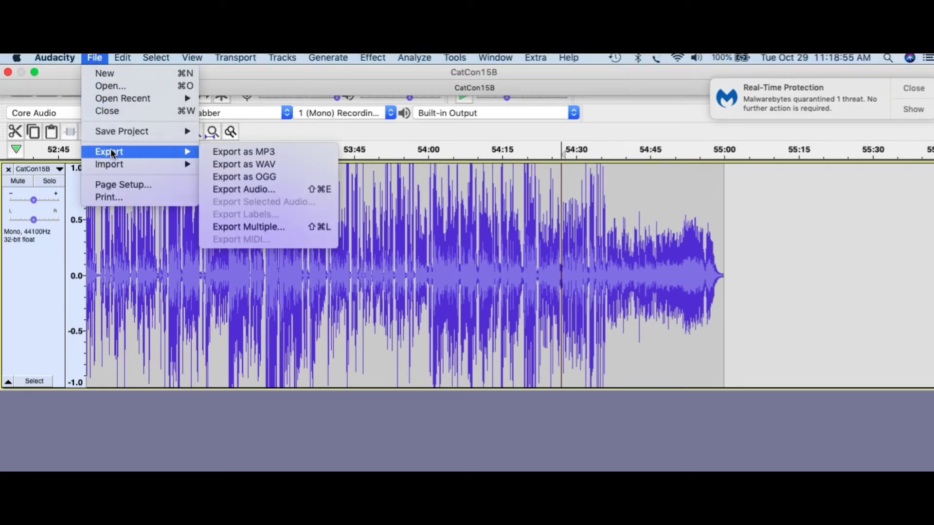
{"action": "left_click", "coordinate": [233, 168]}
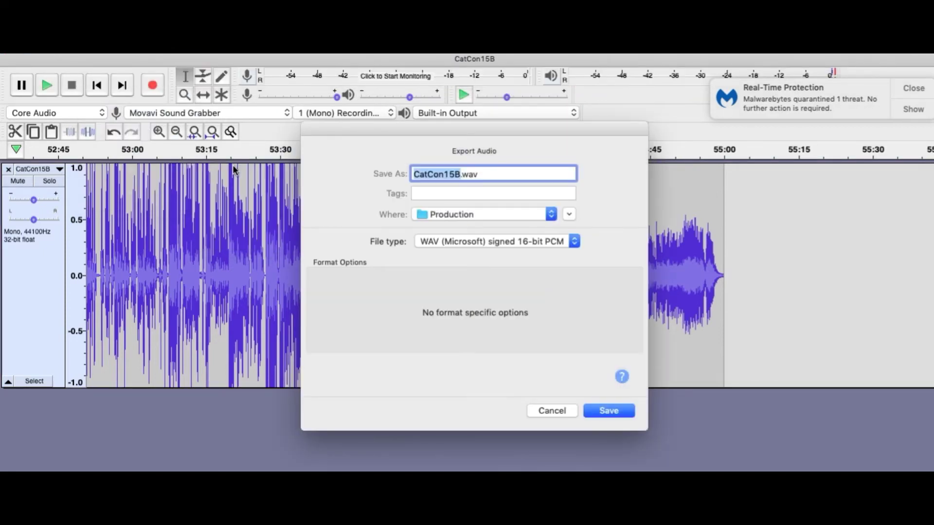
{"action": "left_click", "coordinate": [457, 176]}
{"action": "key", "text": "BackSpace"}
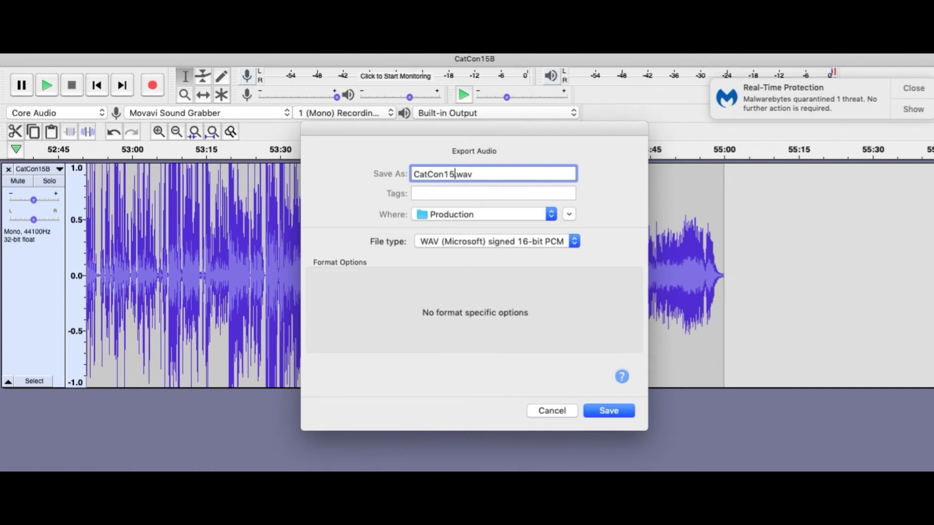
{"action": "type", "text": "c"}
{"action": "key", "text": "BackSpace"}
{"action": "type", "text": "C"}
{"action": "left_click", "coordinate": [604, 411]}
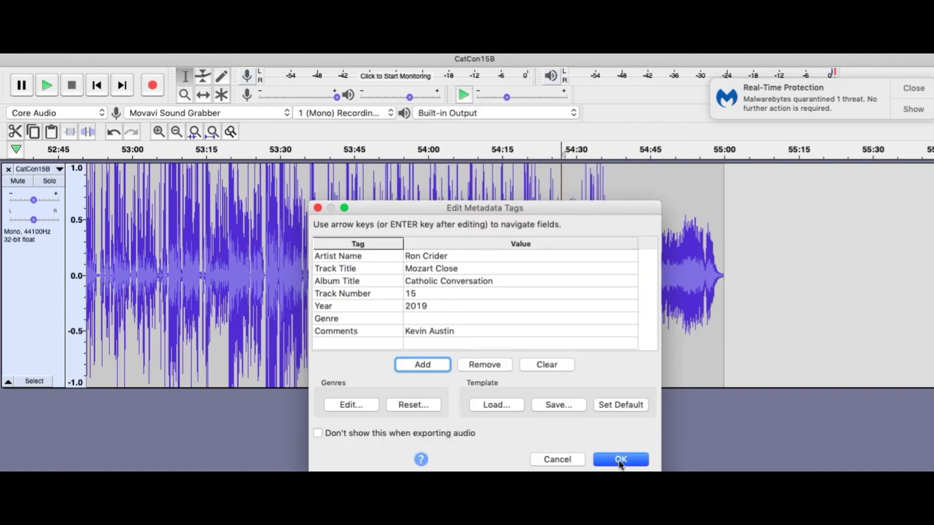
{"action": "left_click", "coordinate": [619, 460]}
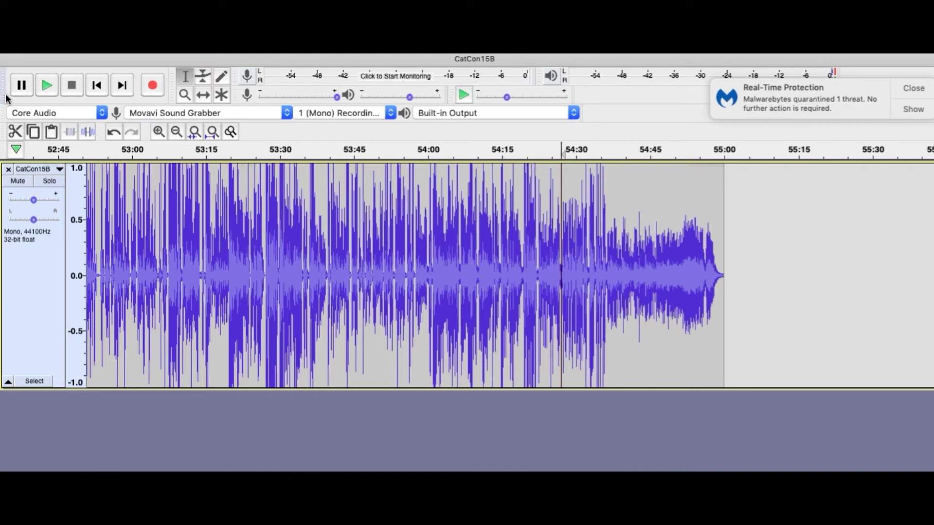
Step: Export the program again as CatCon15C.wav in WAV format, replacing the existing file in the Production folder
{"action": "mouse_move", "coordinate": [12, 56]}
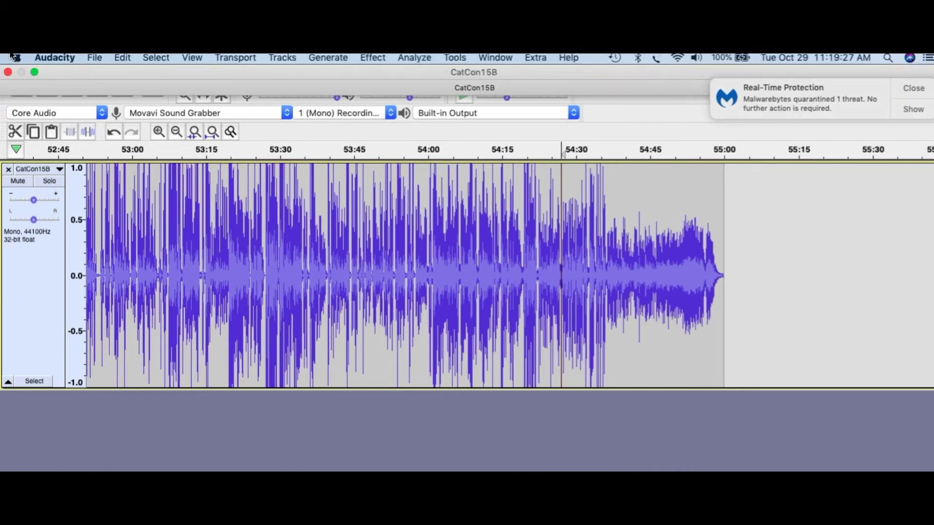
{"action": "left_click", "coordinate": [91, 56]}
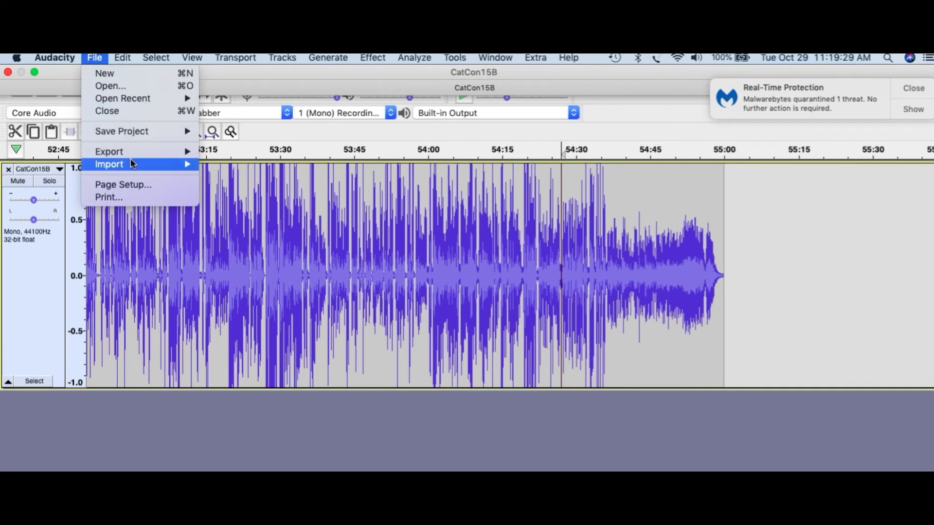
{"action": "mouse_move", "coordinate": [133, 151]}
{"action": "left_click", "coordinate": [217, 166]}
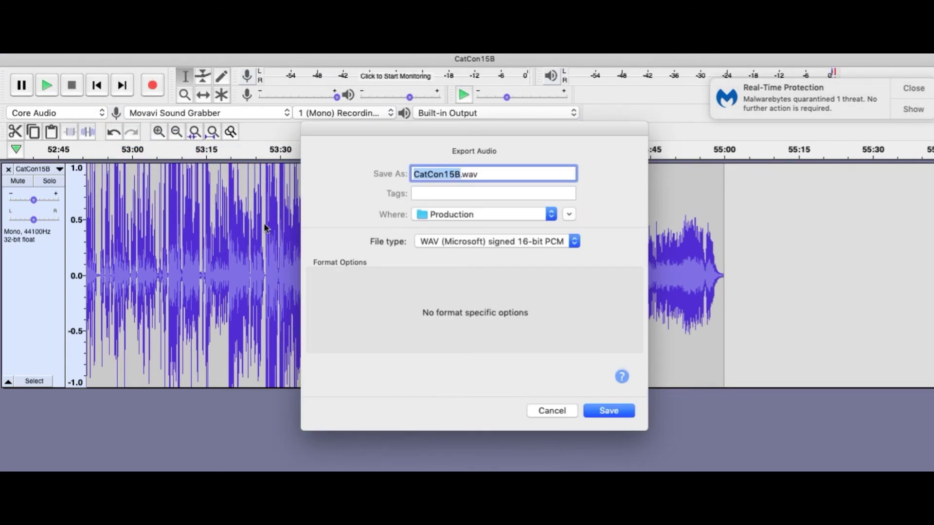
{"action": "left_click", "coordinate": [460, 175]}
{"action": "key", "text": "BackSpace"}
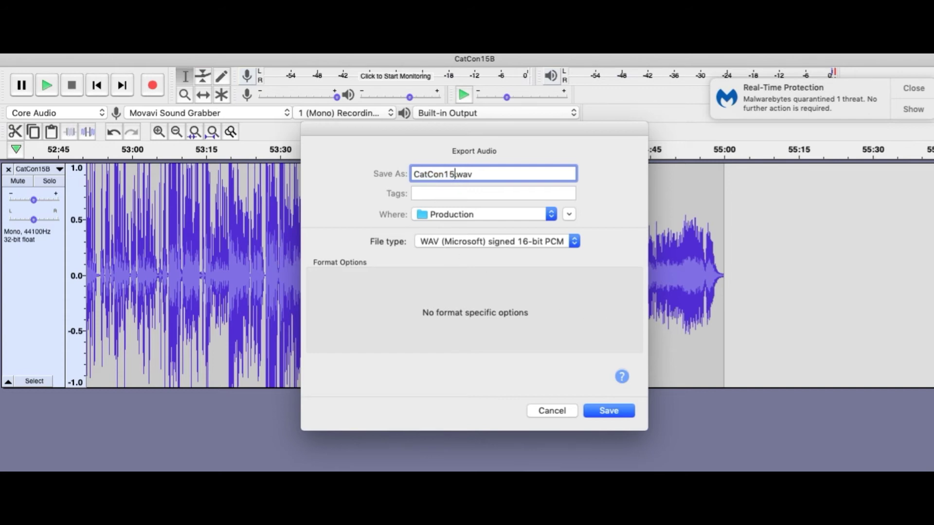
{"action": "type", "text": "C"}
{"action": "left_click", "coordinate": [608, 412]}
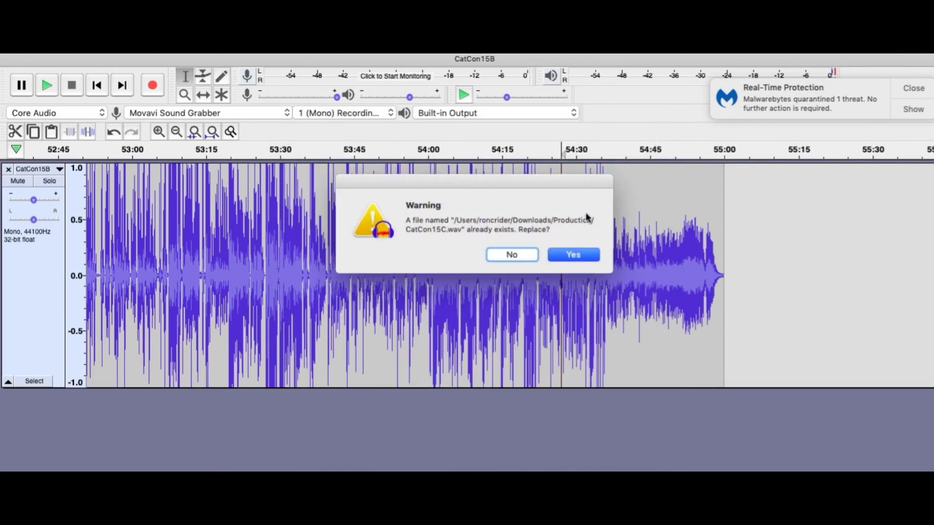
{"action": "left_click", "coordinate": [573, 268]}
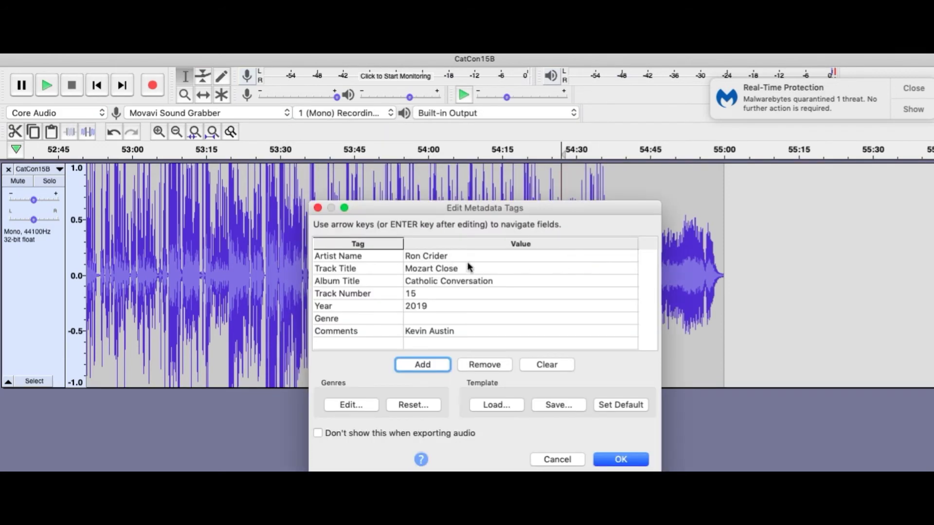
Step: Enter the artist's name and the track title Catholic Conversations # 15 in the metadata tags, and confirm the export
{"action": "left_click", "coordinate": [460, 258]}
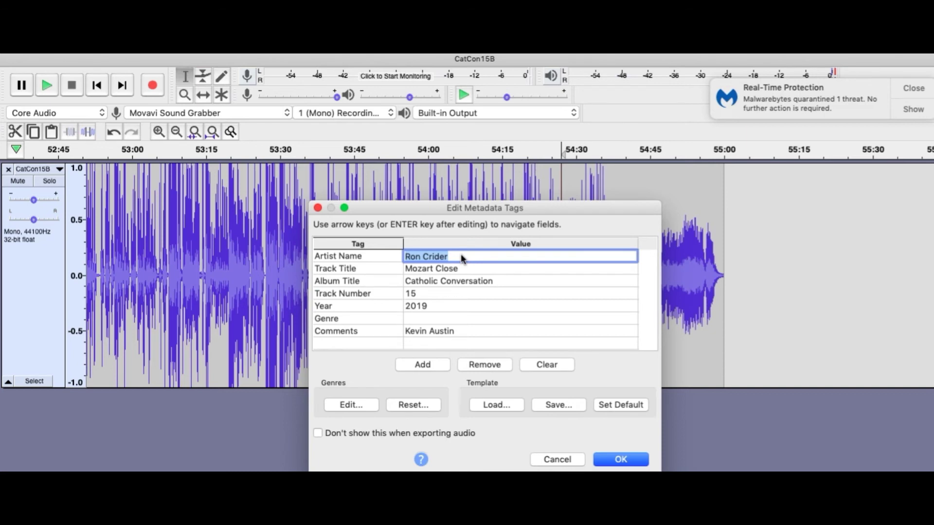
{"action": "type", "text": "John Giorgis"}
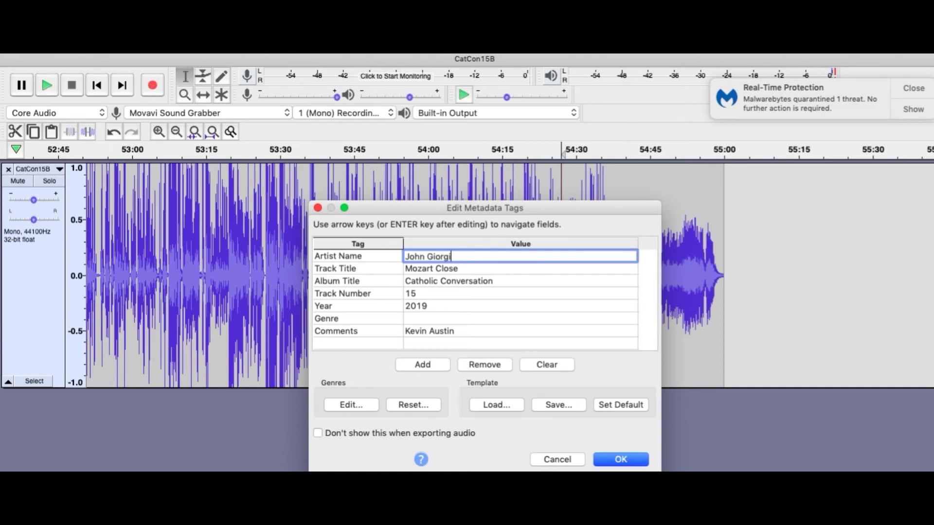
{"action": "left_click", "coordinate": [469, 269]}
{"action": "left_click", "coordinate": [469, 270]}
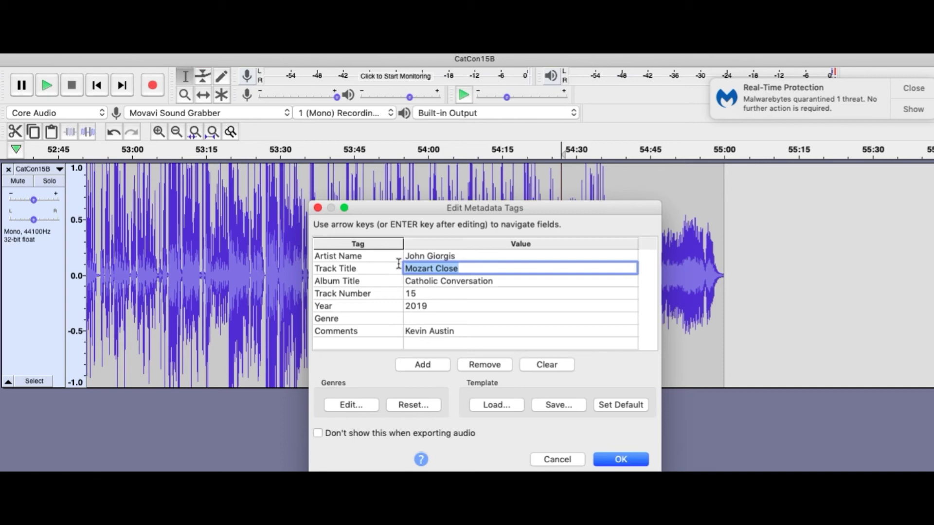
{"action": "type", "text": "Catholic Conversations # 15"}
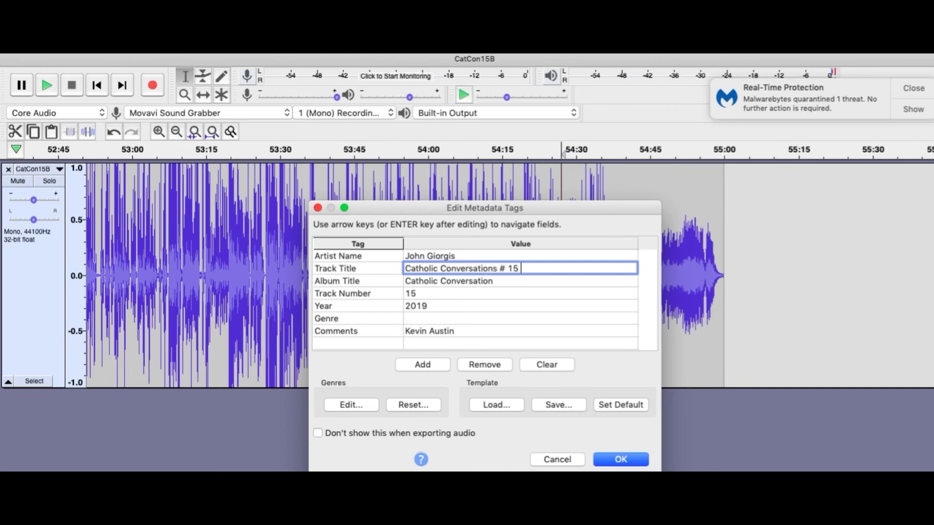
{"action": "left_click", "coordinate": [621, 459]}
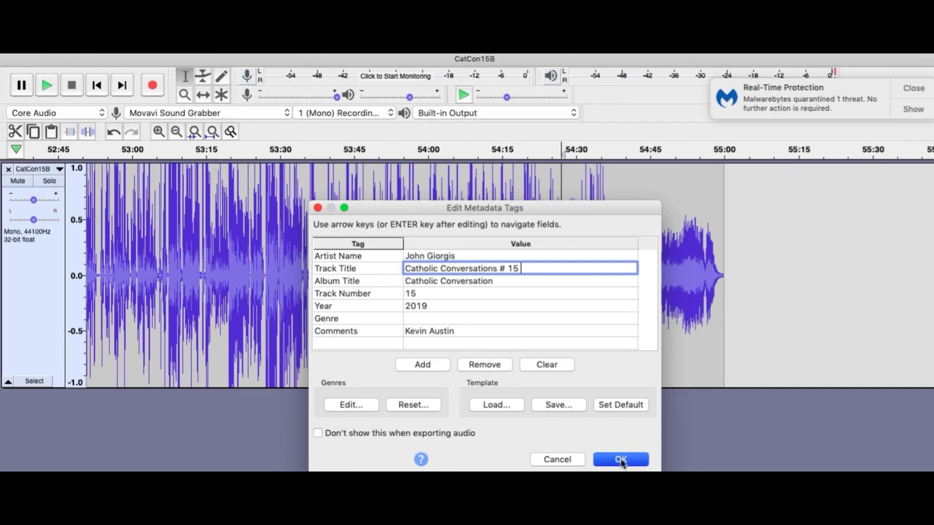